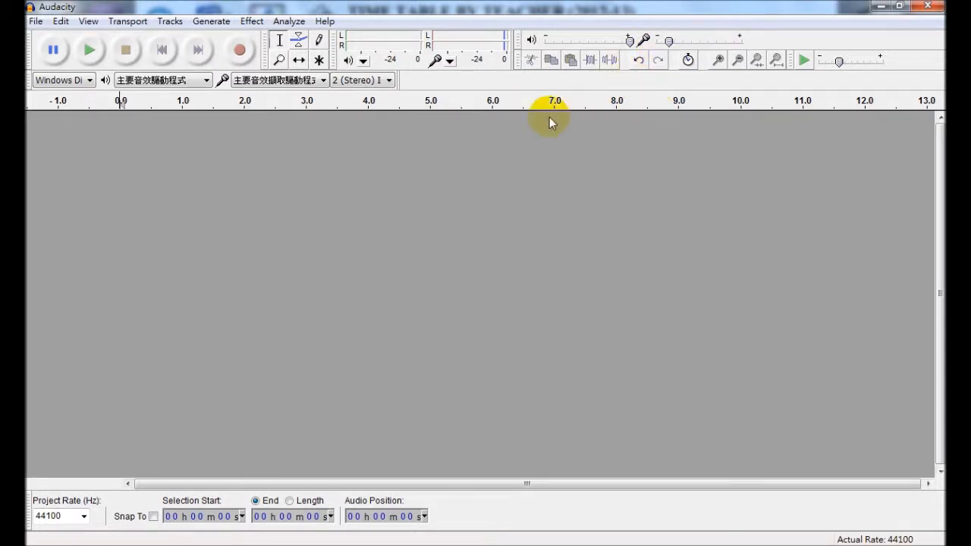
Step: Record about 24 seconds of speech using the 2 (Stereo) input channels and the default input device
{"action": "left_click_drag", "start_coordinate": [668, 43], "coordinate": [668, 42]}
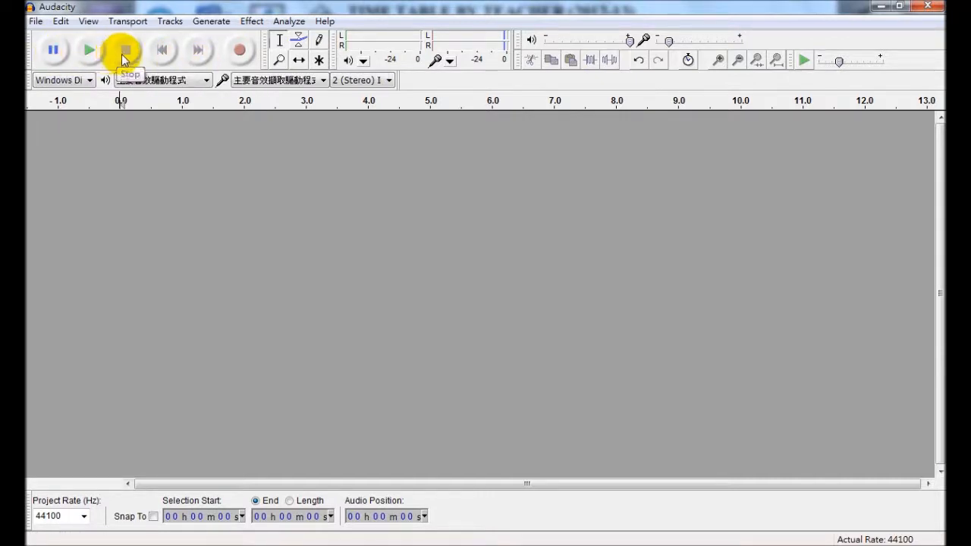
{"action": "left_click", "coordinate": [389, 80]}
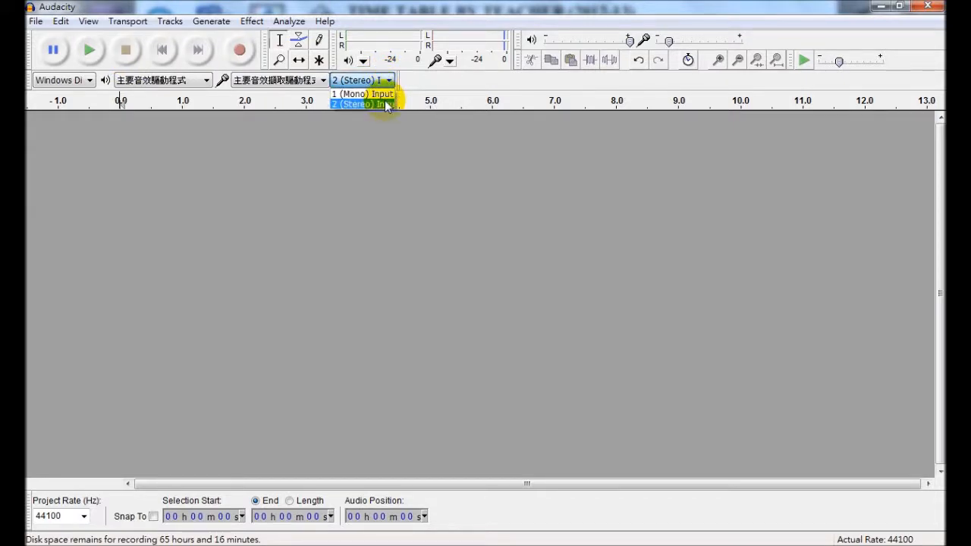
{"action": "left_click", "coordinate": [384, 103]}
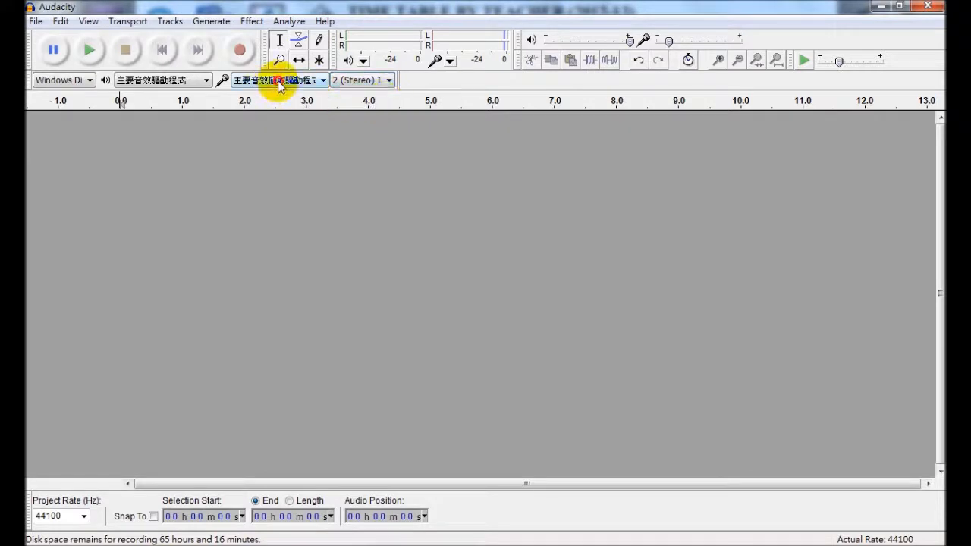
{"action": "left_click", "coordinate": [279, 82]}
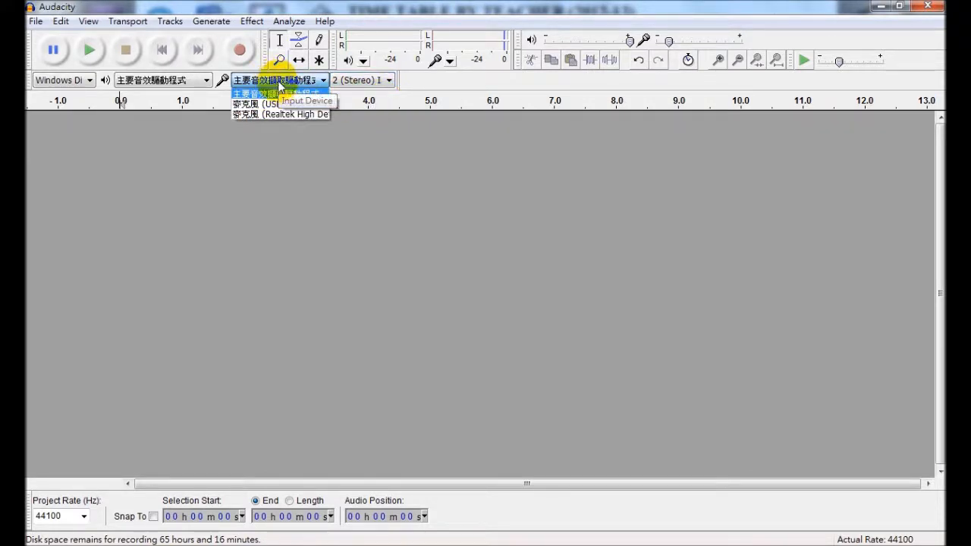
{"action": "left_click", "coordinate": [278, 85]}
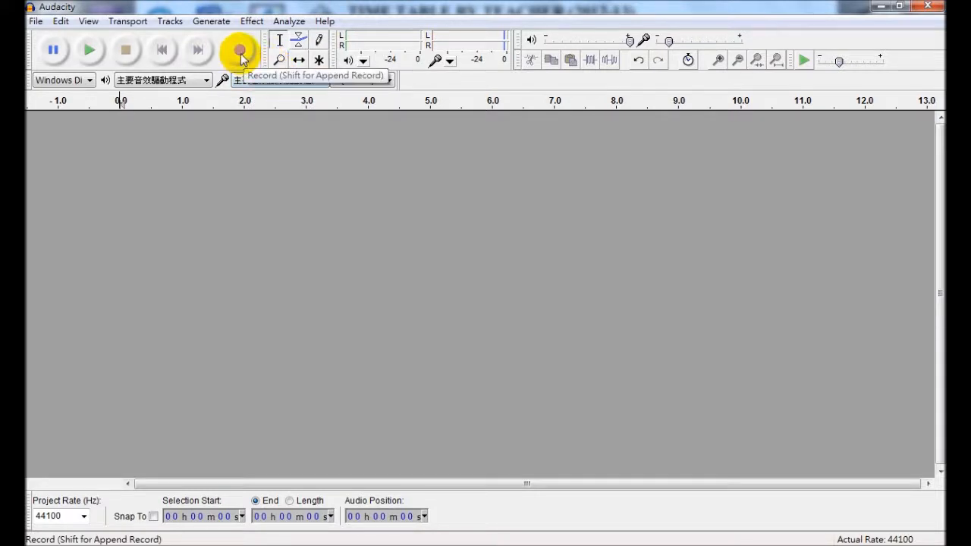
{"action": "left_click", "coordinate": [240, 53]}
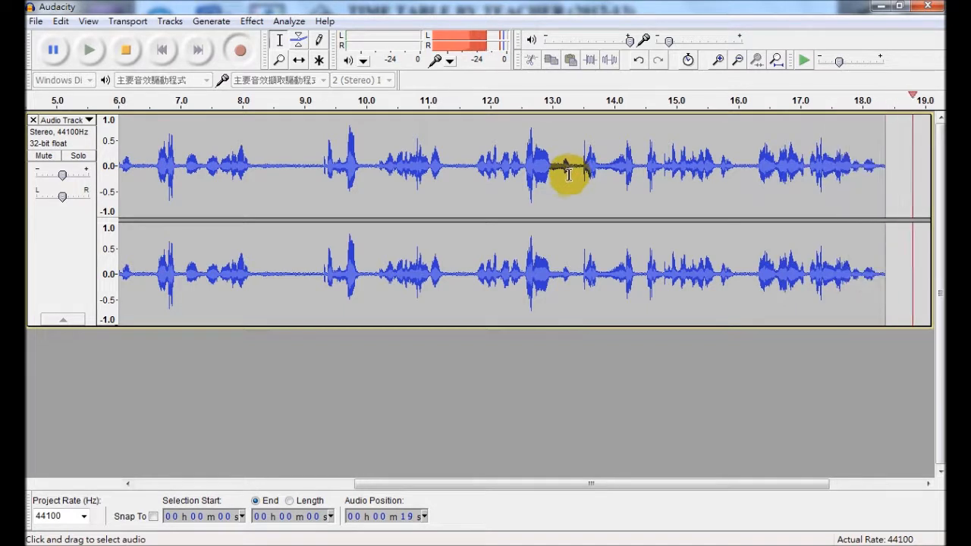
{"action": "left_click", "coordinate": [126, 54]}
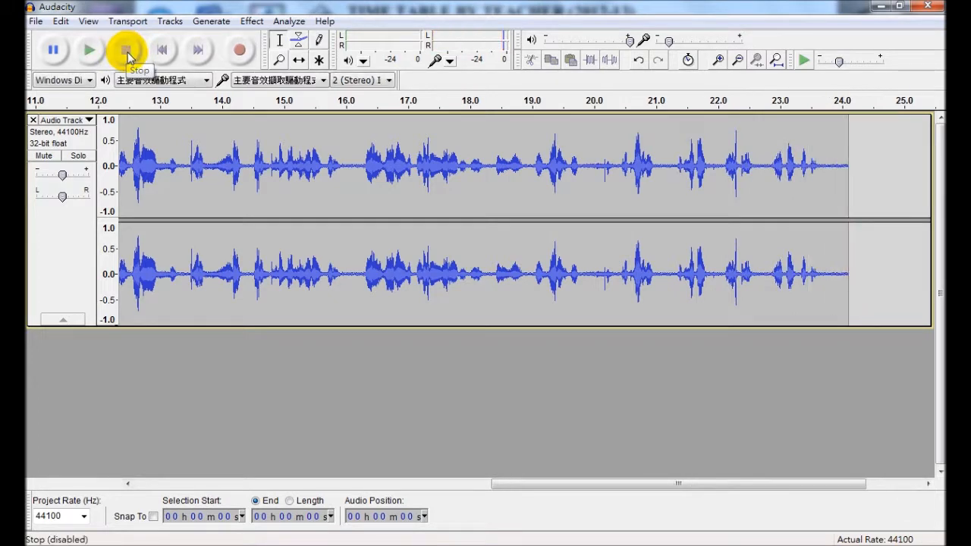
Step: Play the new recording from its start for a few seconds and stop playback
{"action": "left_click_drag", "start_coordinate": [568, 483], "coordinate": [173, 489]}
{"action": "left_click_drag", "start_coordinate": [171, 165], "coordinate": [401, 164]}
{"action": "left_click", "coordinate": [500, 189]}
{"action": "left_click_drag", "start_coordinate": [331, 197], "coordinate": [481, 192]}
{"action": "left_click", "coordinate": [371, 167]}
{"action": "left_click", "coordinate": [162, 50]}
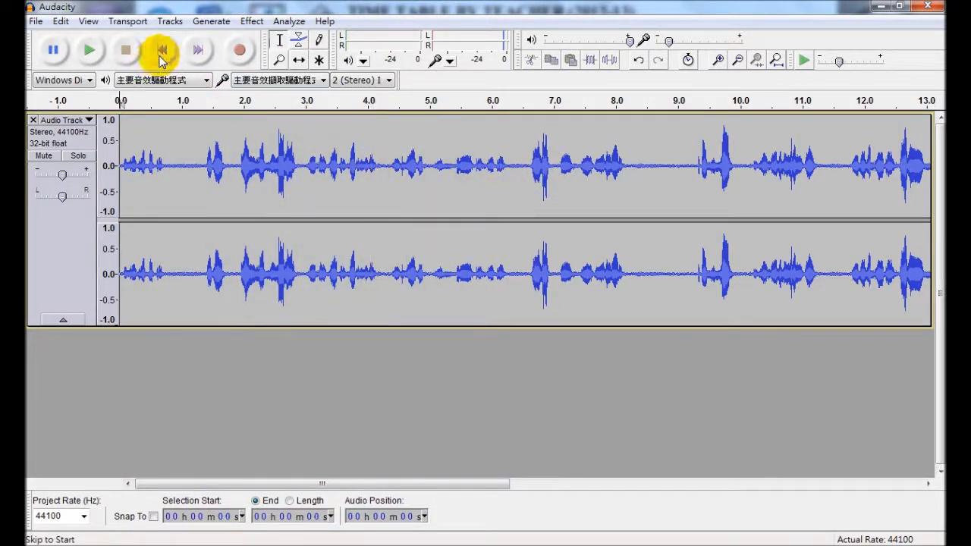
{"action": "left_click", "coordinate": [90, 53]}
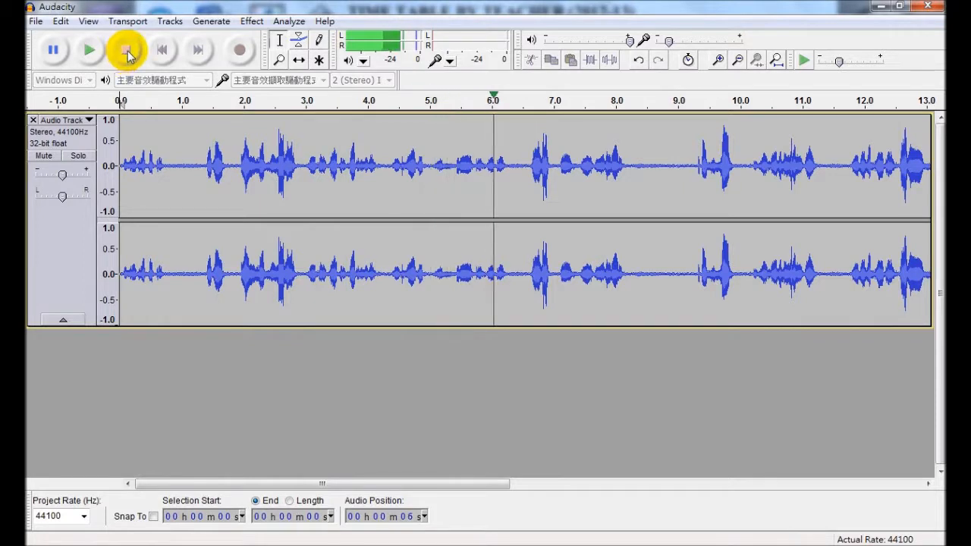
{"action": "left_click", "coordinate": [127, 53]}
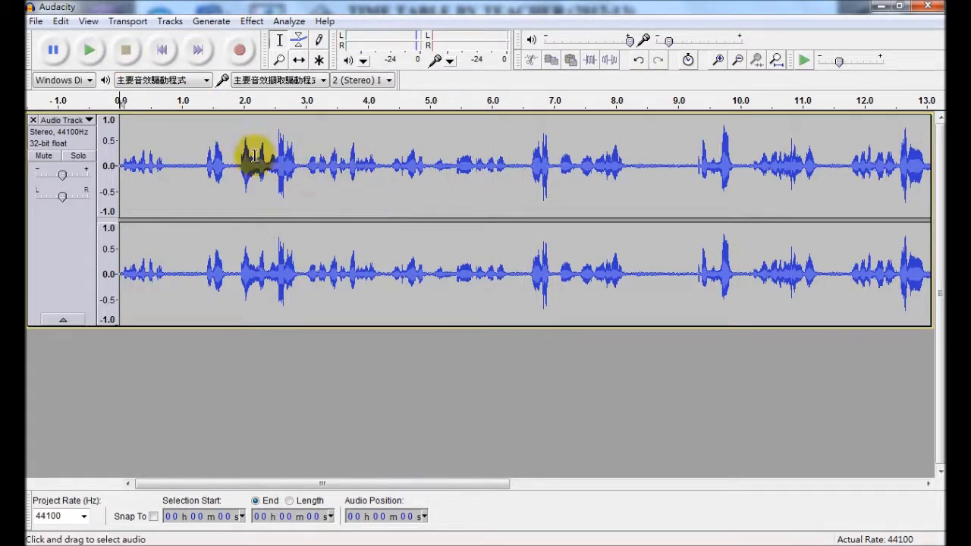
Step: Examine the waveform as a whole and in fine detail around 2.30 seconds
{"action": "left_click", "coordinate": [736, 61]}
{"action": "left_click", "coordinate": [736, 61]}
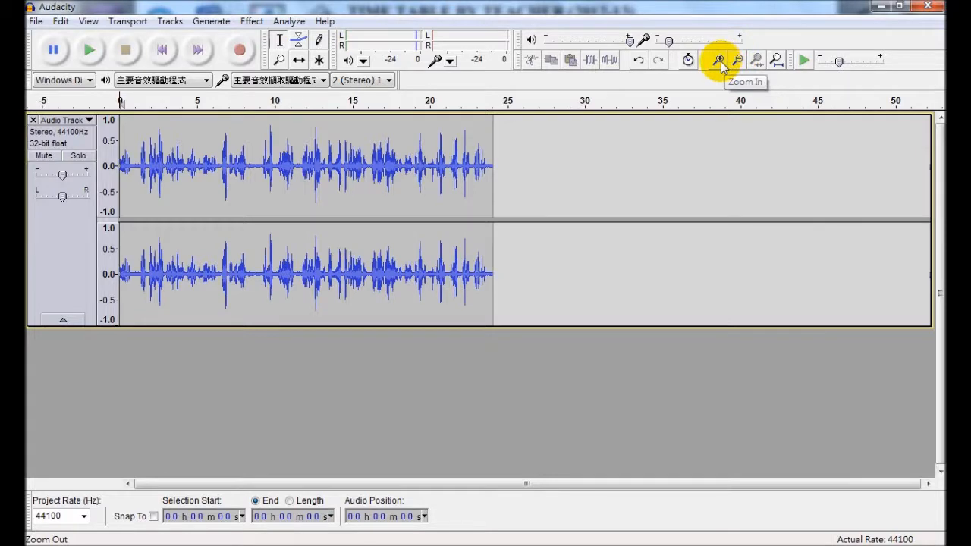
{"action": "left_click", "coordinate": [717, 60]}
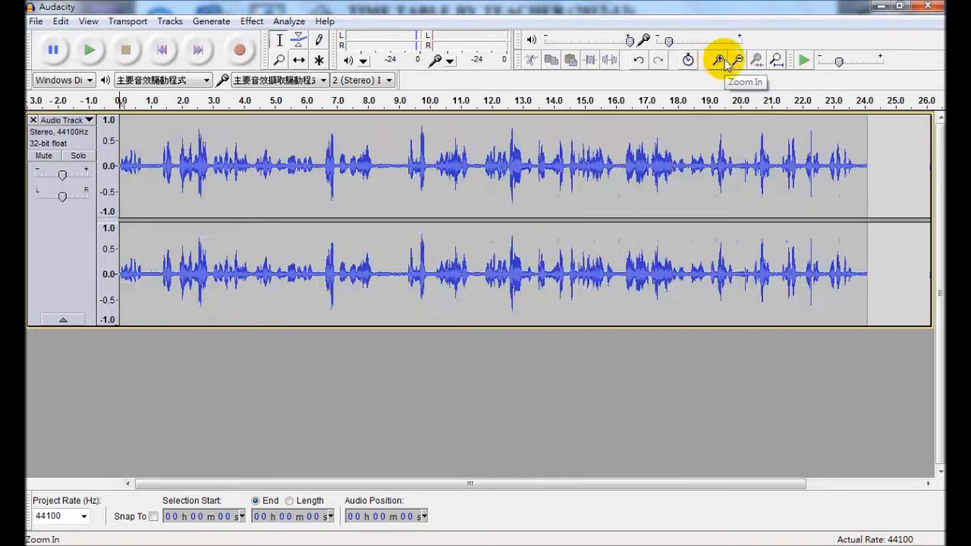
{"action": "left_click", "coordinate": [718, 60]}
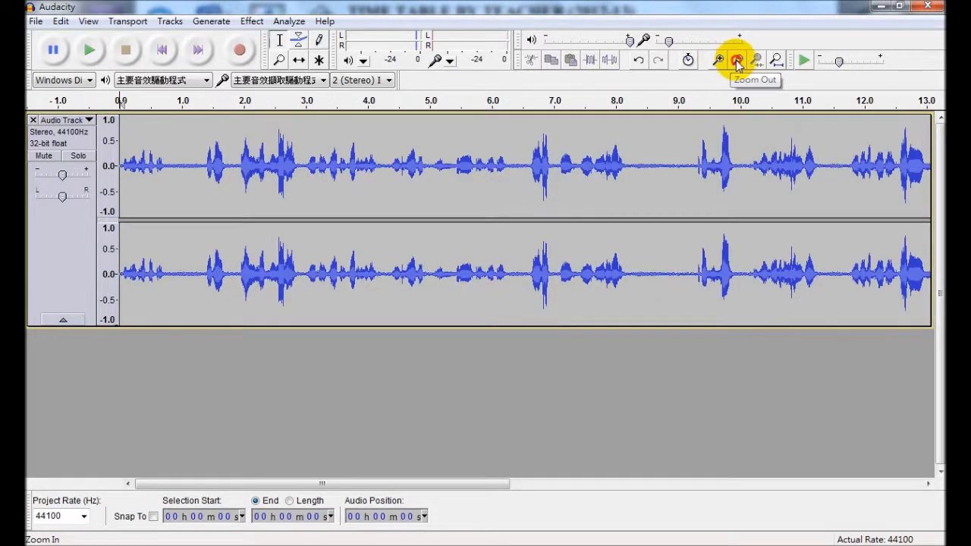
{"action": "left_click", "coordinate": [736, 61]}
{"action": "left_click", "coordinate": [717, 60]}
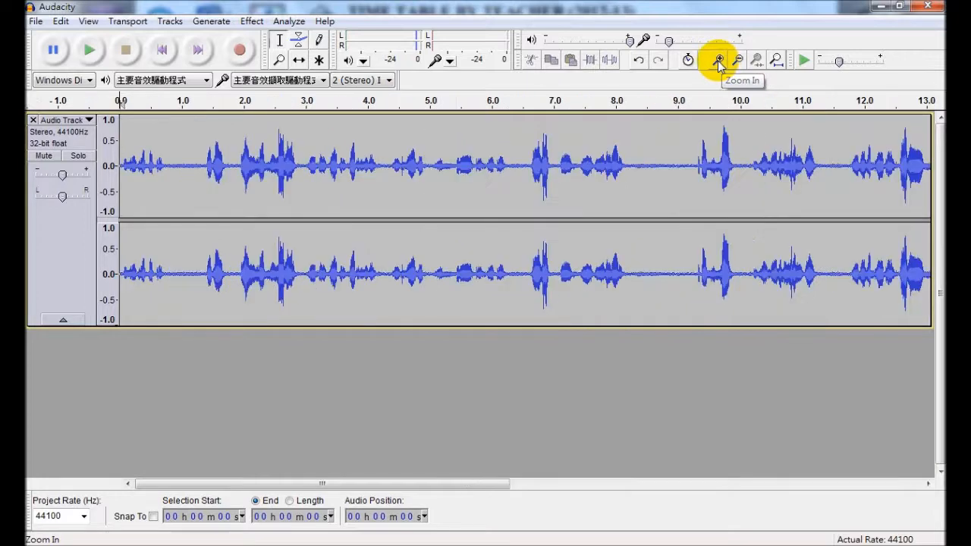
{"action": "left_click", "coordinate": [718, 60]}
{"action": "left_click", "coordinate": [717, 60]}
{"action": "left_click", "coordinate": [718, 60]}
{"action": "left_click", "coordinate": [717, 60]}
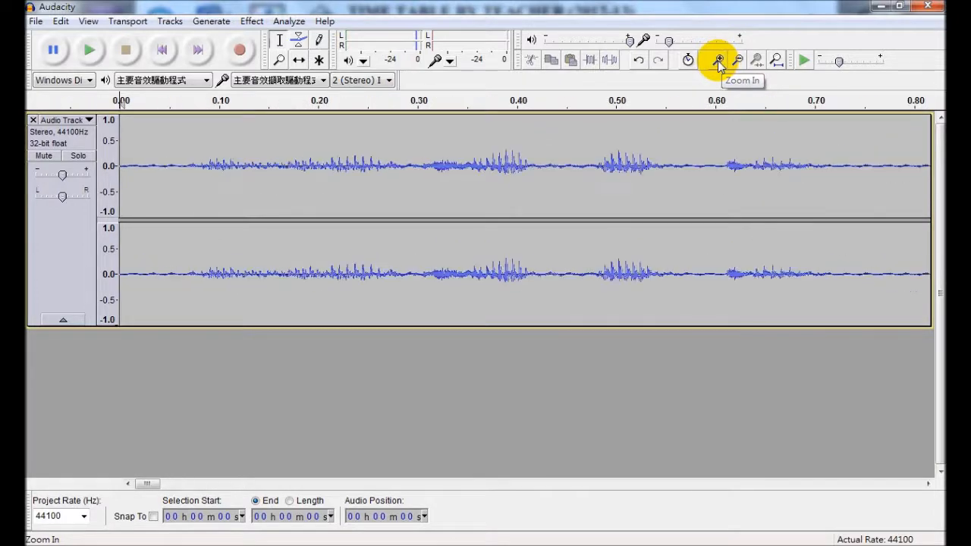
{"action": "left_click", "coordinate": [720, 60]}
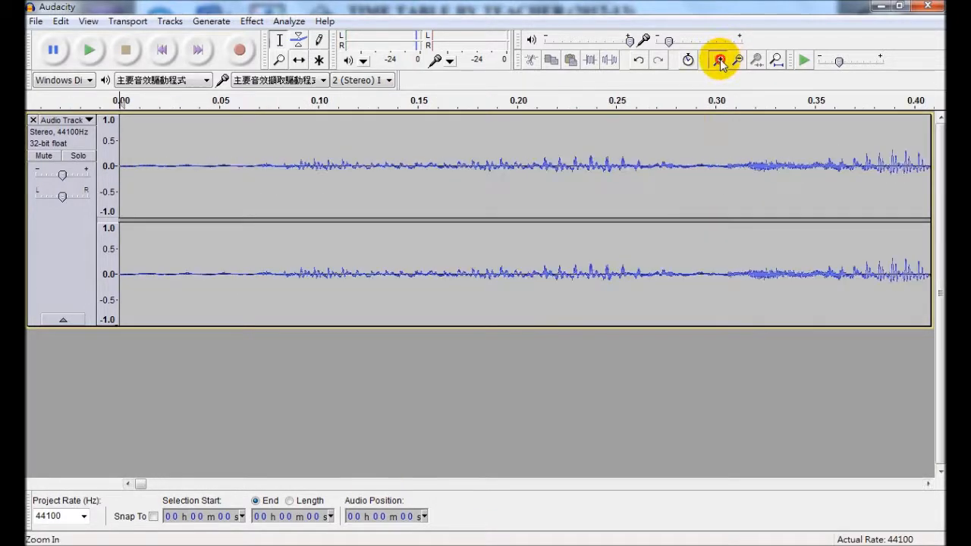
{"action": "left_click", "coordinate": [719, 59]}
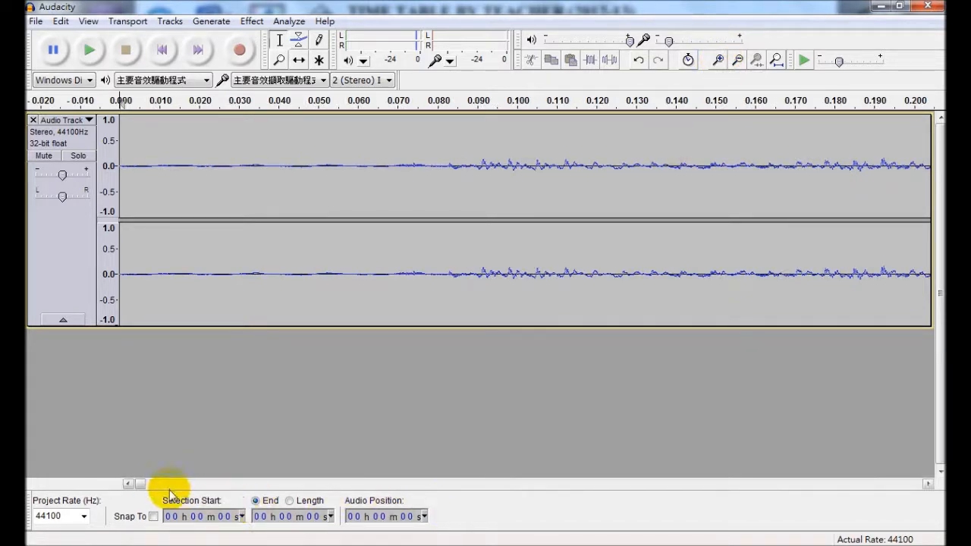
{"action": "left_click_drag", "start_coordinate": [140, 484], "coordinate": [211, 483]}
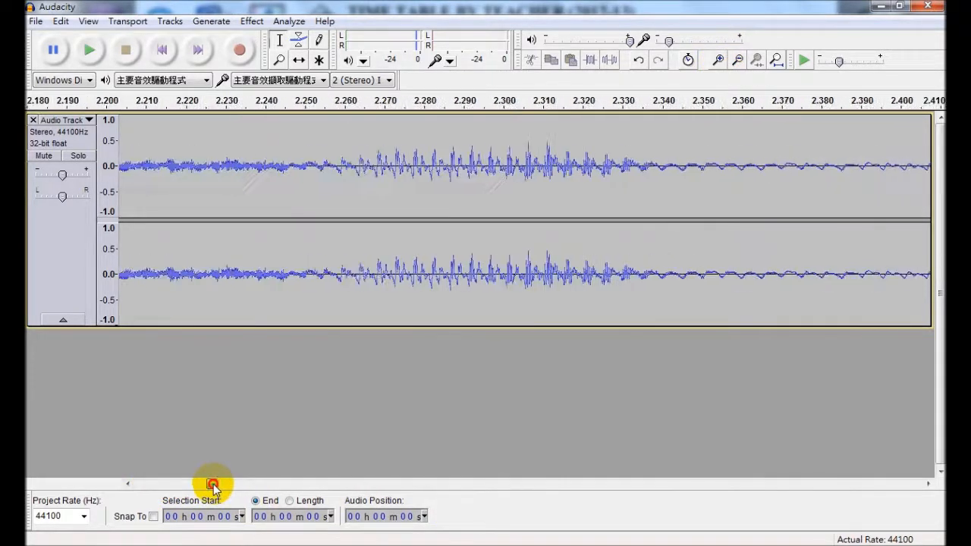
{"action": "left_click", "coordinate": [719, 60]}
{"action": "left_click", "coordinate": [718, 60]}
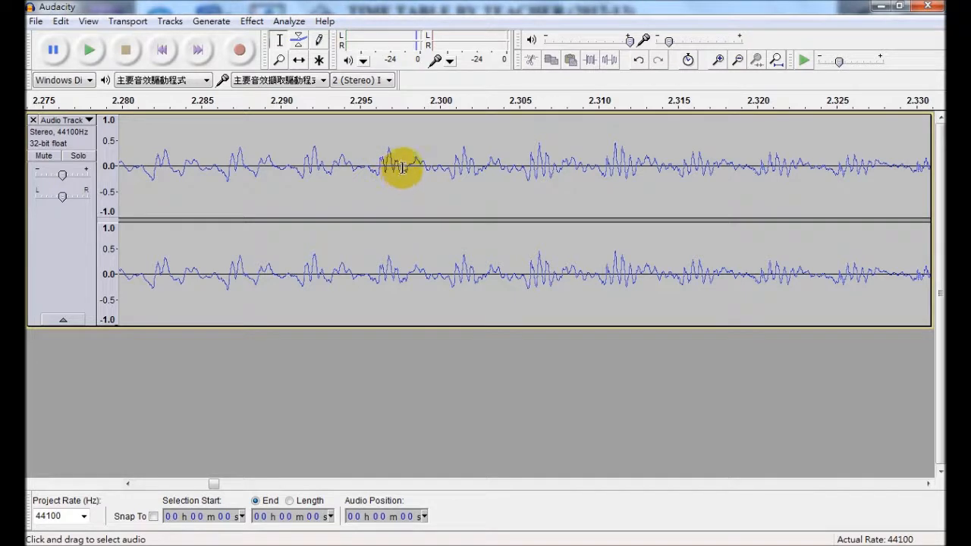
{"action": "left_click", "coordinate": [718, 60]}
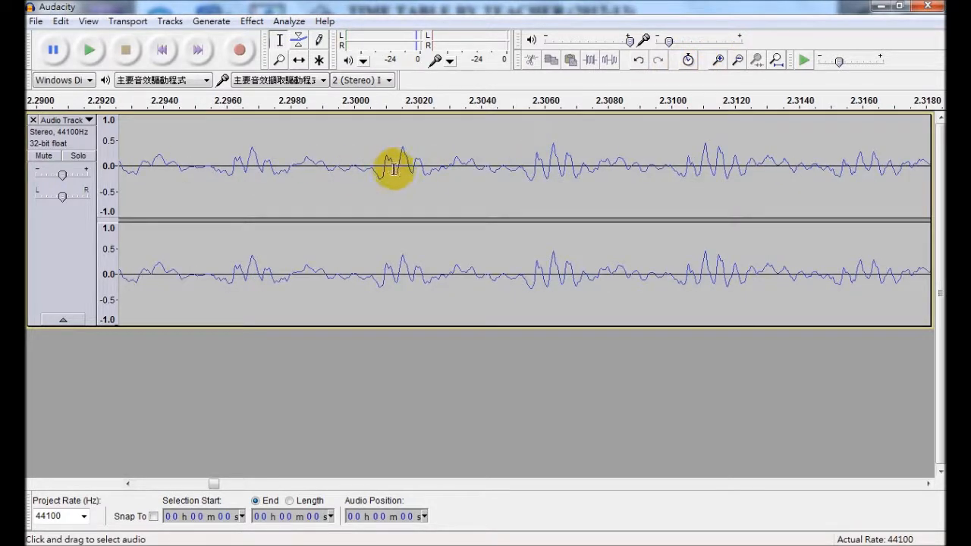
{"action": "left_click", "coordinate": [718, 60]}
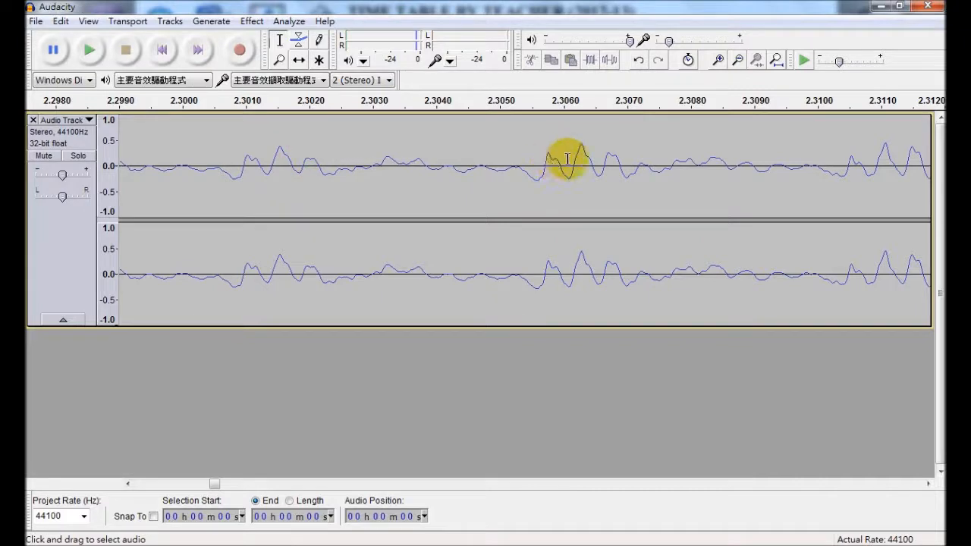
Step: Select the entire recording from 0 to about 24 seconds, and clear the selection
{"action": "left_click", "coordinate": [737, 61]}
{"action": "left_click", "coordinate": [736, 61]}
{"action": "left_click", "coordinate": [736, 60]}
{"action": "left_click", "coordinate": [736, 60]}
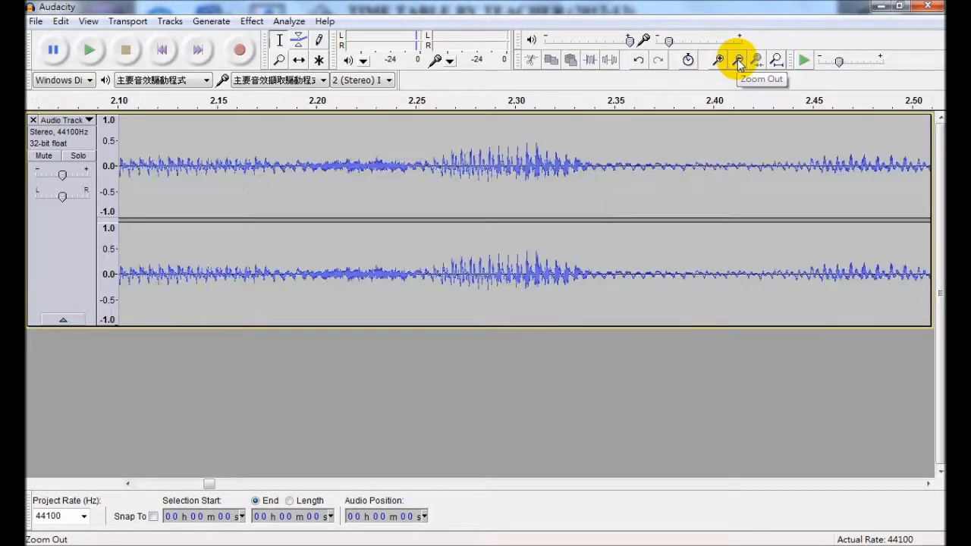
{"action": "left_click", "coordinate": [736, 61]}
{"action": "left_click", "coordinate": [737, 60]}
{"action": "left_click", "coordinate": [736, 61]}
{"action": "left_click", "coordinate": [736, 61]}
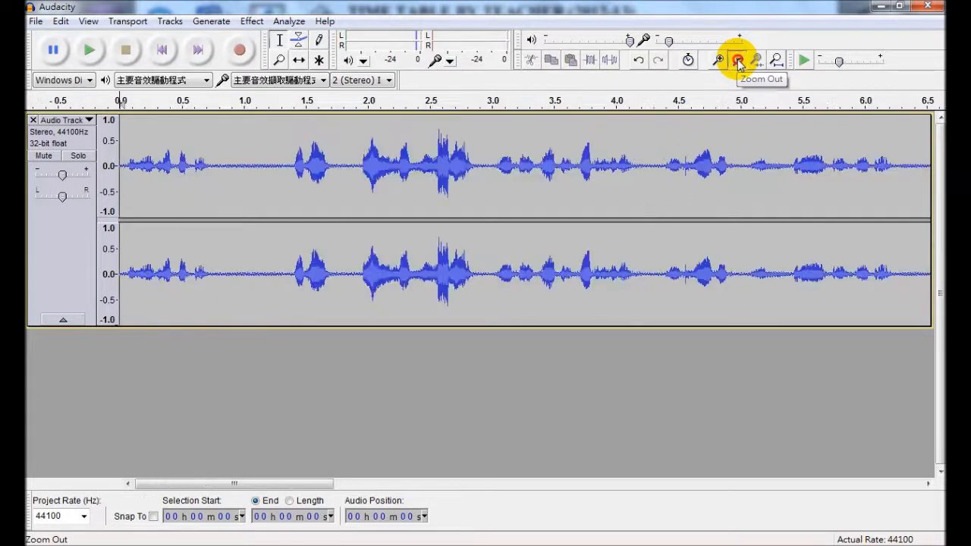
{"action": "left_click", "coordinate": [737, 61]}
{"action": "left_click", "coordinate": [737, 60]}
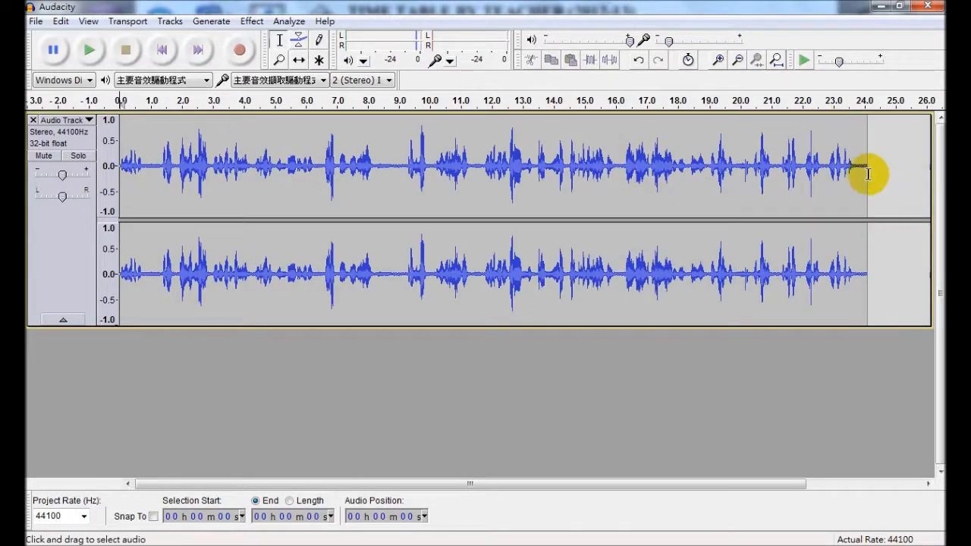
{"action": "left_click_drag", "start_coordinate": [867, 172], "coordinate": [119, 184]}
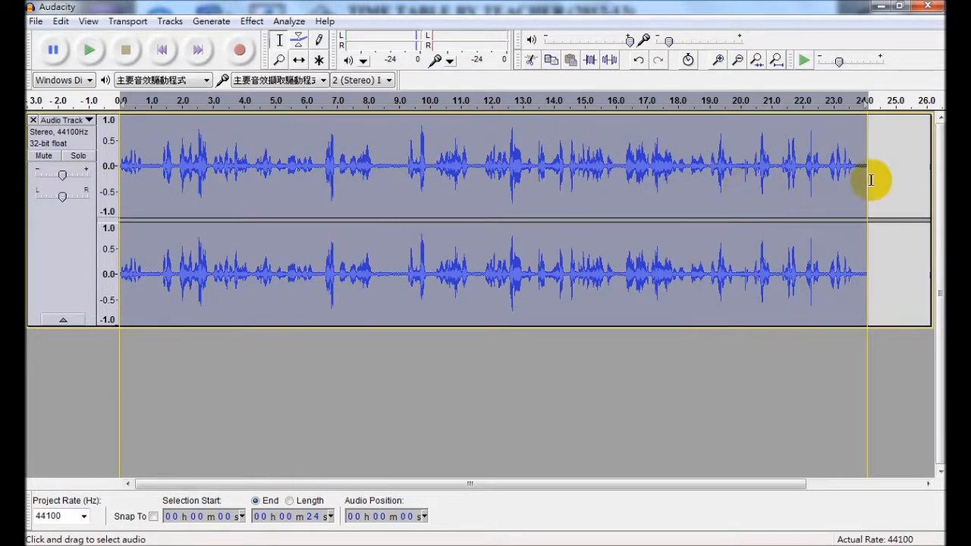
{"action": "left_click", "coordinate": [872, 181]}
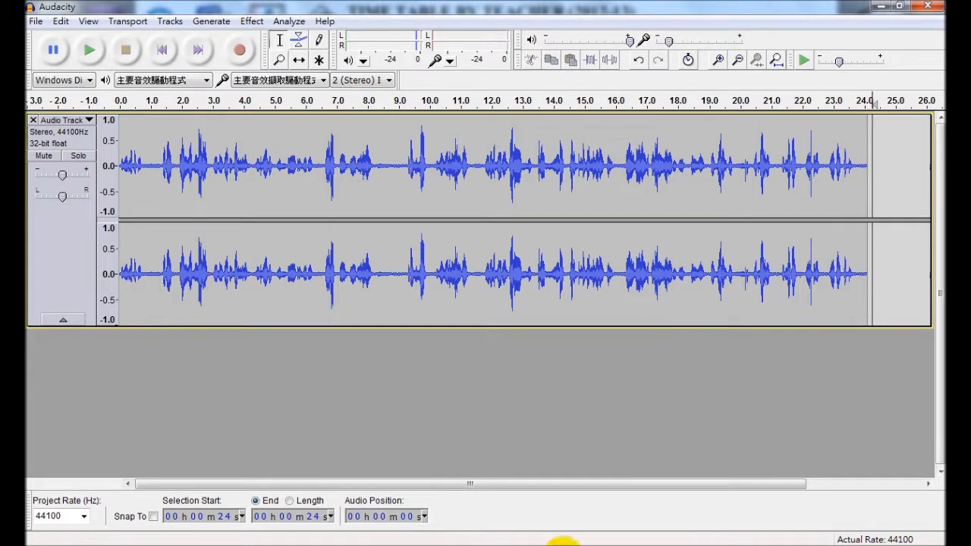
Step: Check the available mono and stereo input channel options, keeping 2 (Stereo)
{"action": "left_click", "coordinate": [470, 166]}
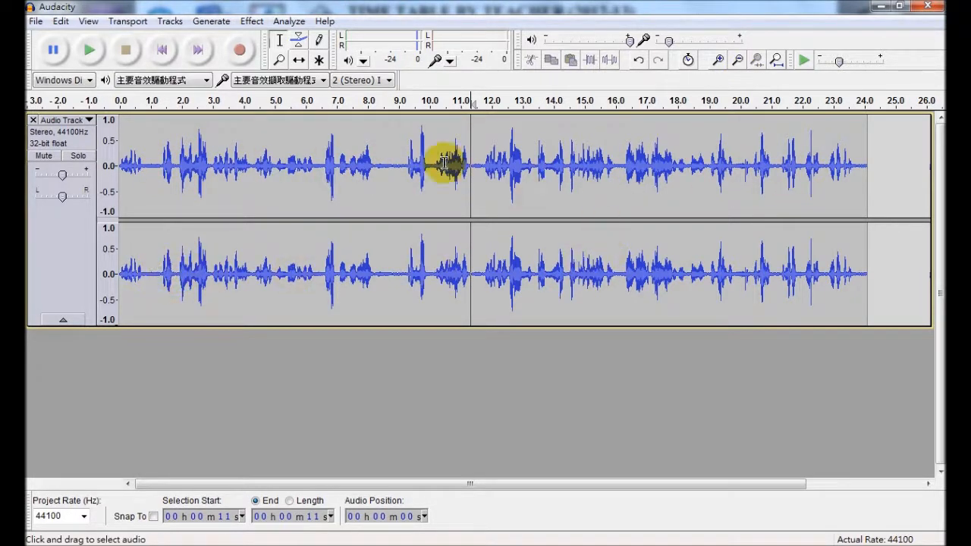
{"action": "left_click", "coordinate": [361, 81]}
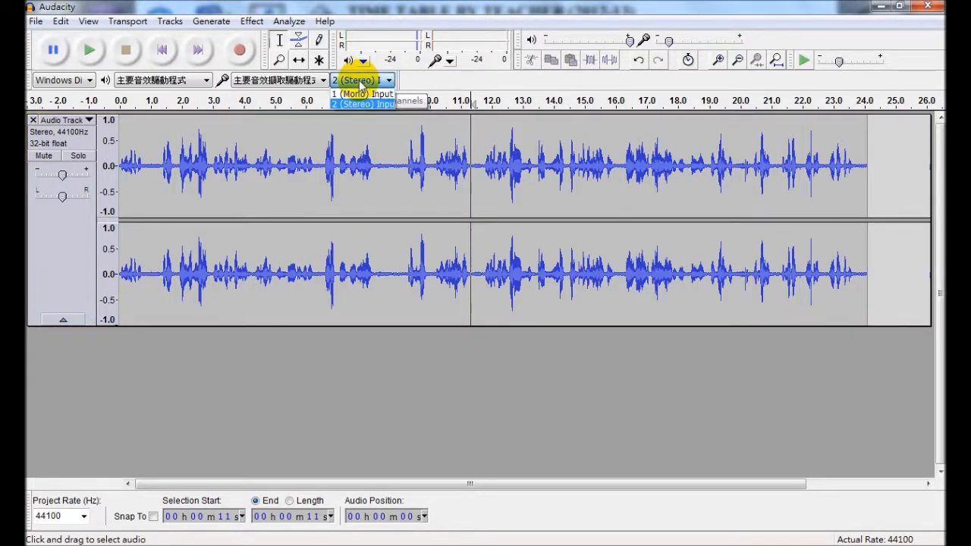
{"action": "left_click", "coordinate": [361, 82]}
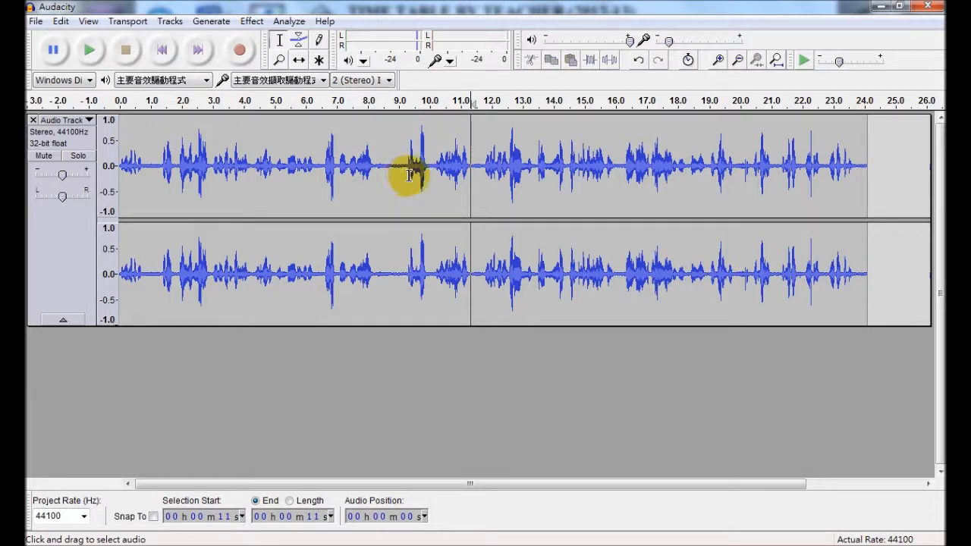
Step: Select the short section of speech between about 9 and 10 seconds and play it back
{"action": "left_click_drag", "start_coordinate": [403, 180], "coordinate": [430, 180]}
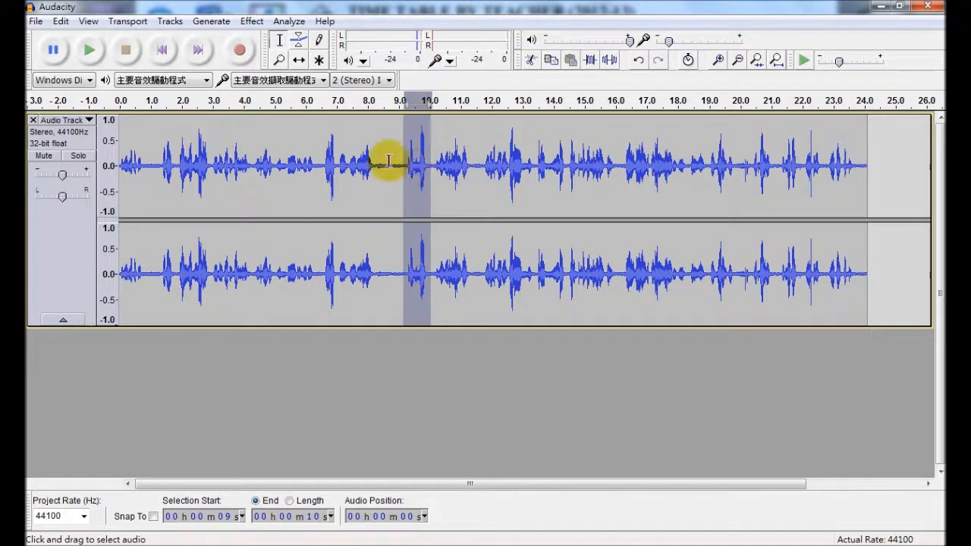
{"action": "left_click", "coordinate": [92, 59]}
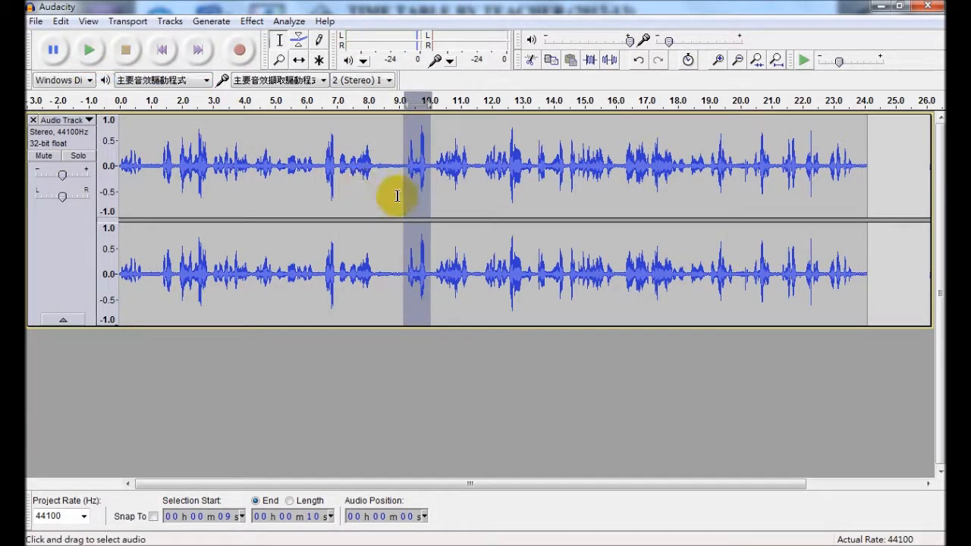
{"action": "left_click", "coordinate": [437, 187]}
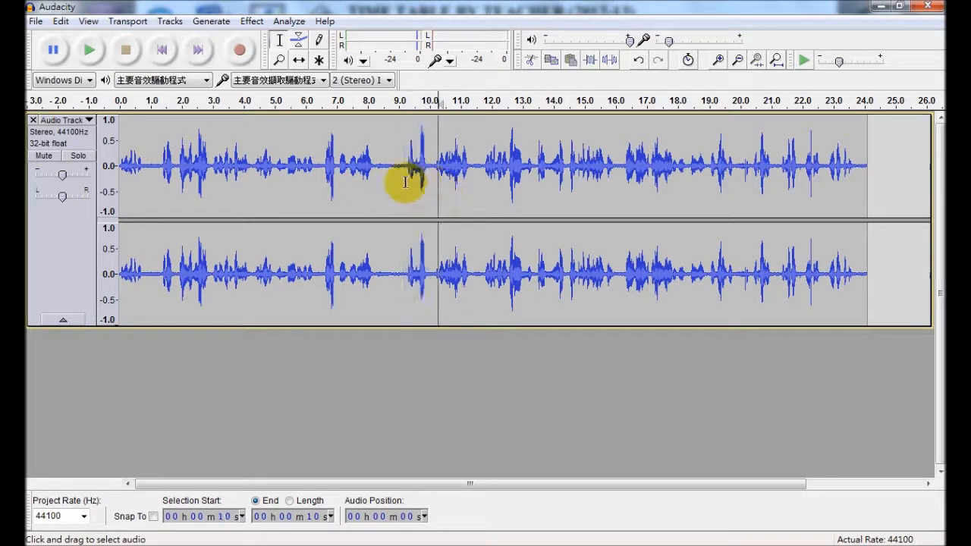
{"action": "left_click_drag", "start_coordinate": [402, 179], "coordinate": [431, 179]}
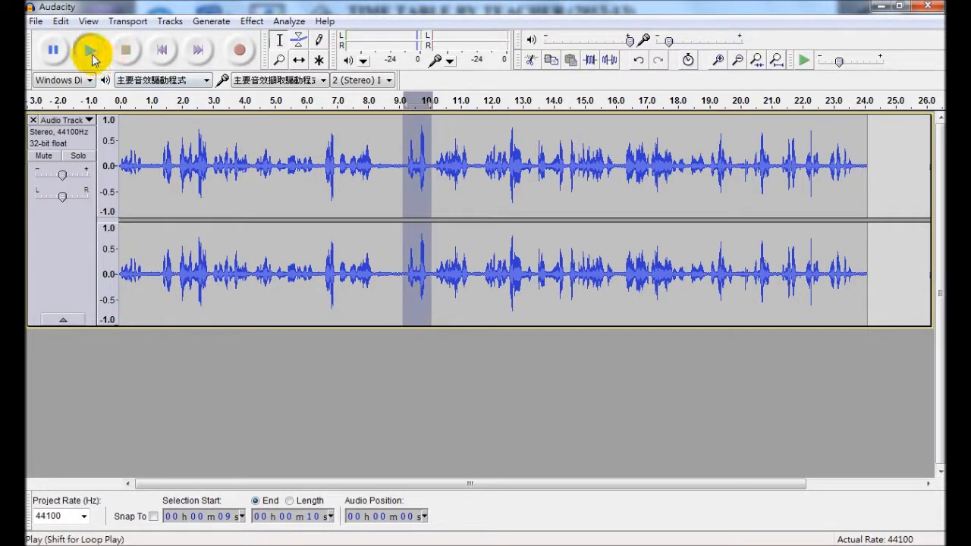
{"action": "left_click", "coordinate": [90, 51]}
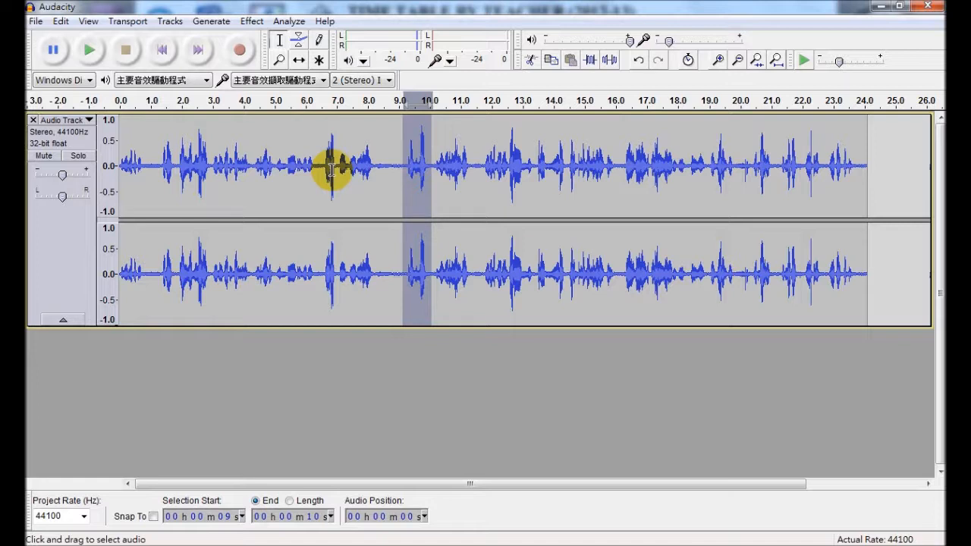
Step: Delete the selected section of speech between about 9 and 10 seconds from the stereo track
{"action": "left_click", "coordinate": [62, 22]}
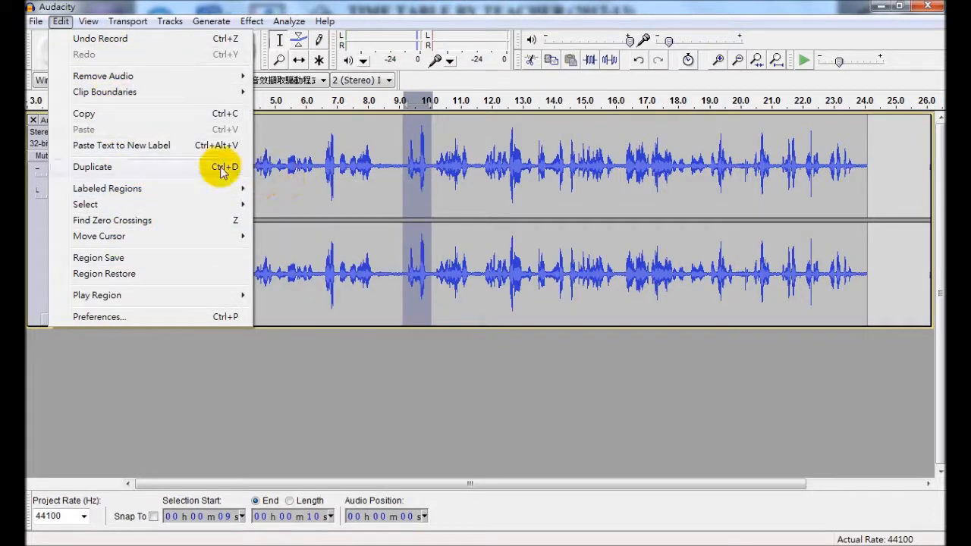
{"action": "left_click", "coordinate": [446, 167]}
{"action": "left_click_drag", "start_coordinate": [402, 168], "coordinate": [432, 174]}
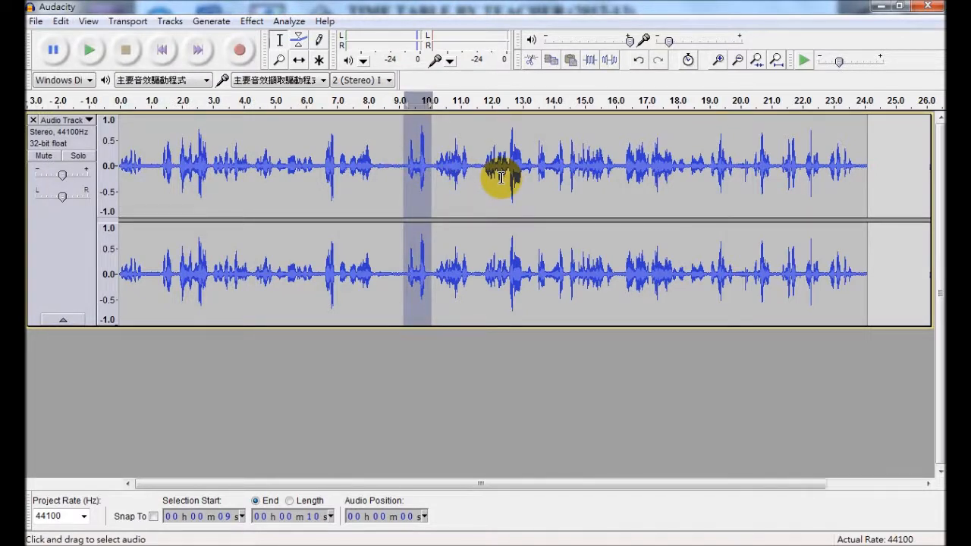
{"action": "key", "text": "Delete"}
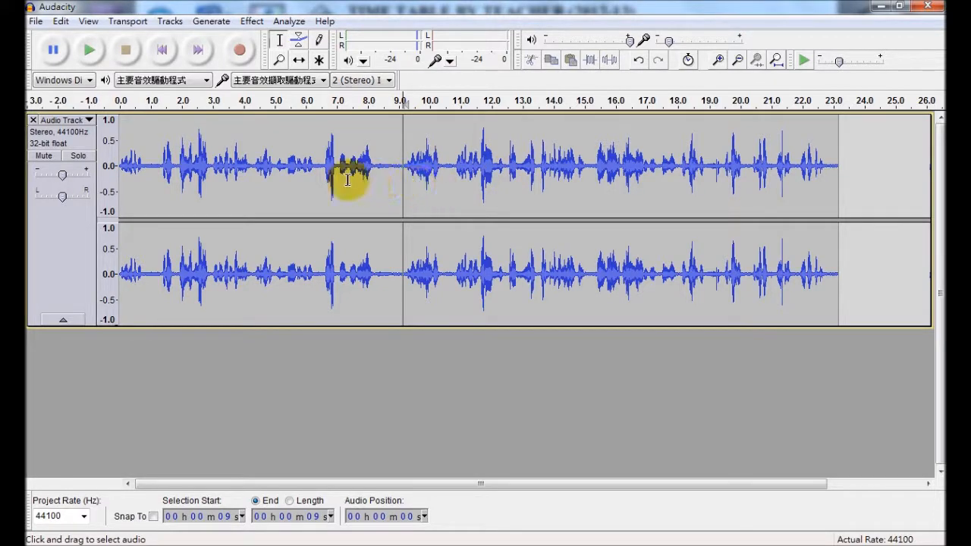
Step: Select the audio around the cut, from about 7 to 11 seconds, play it back, and clear the selection
{"action": "left_click", "coordinate": [322, 180]}
{"action": "left_click_drag", "start_coordinate": [343, 180], "coordinate": [447, 180]}
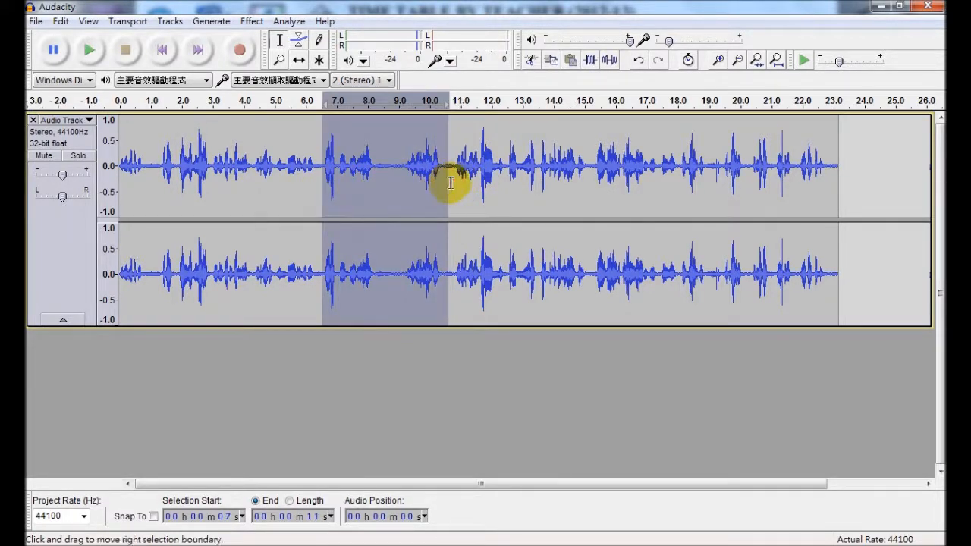
{"action": "left_click", "coordinate": [89, 52]}
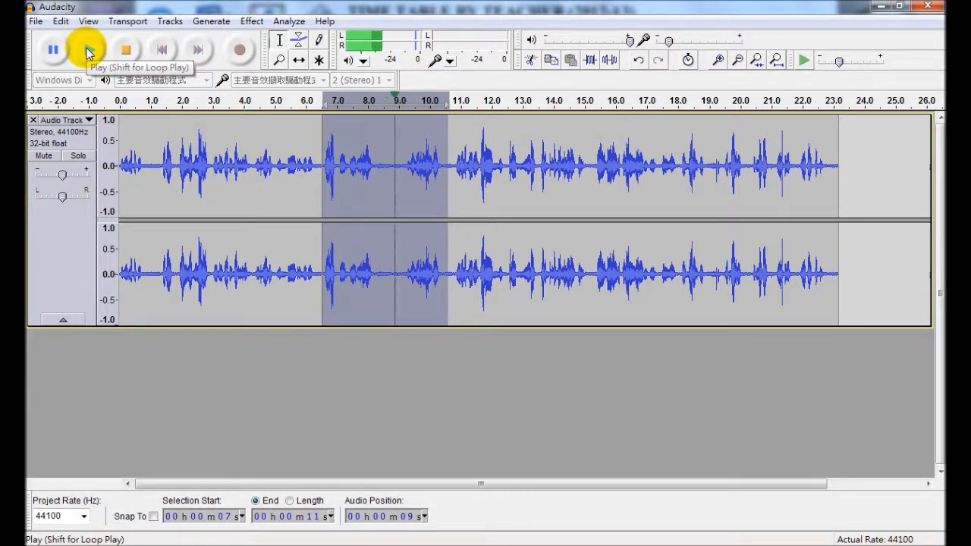
{"action": "left_click", "coordinate": [126, 52]}
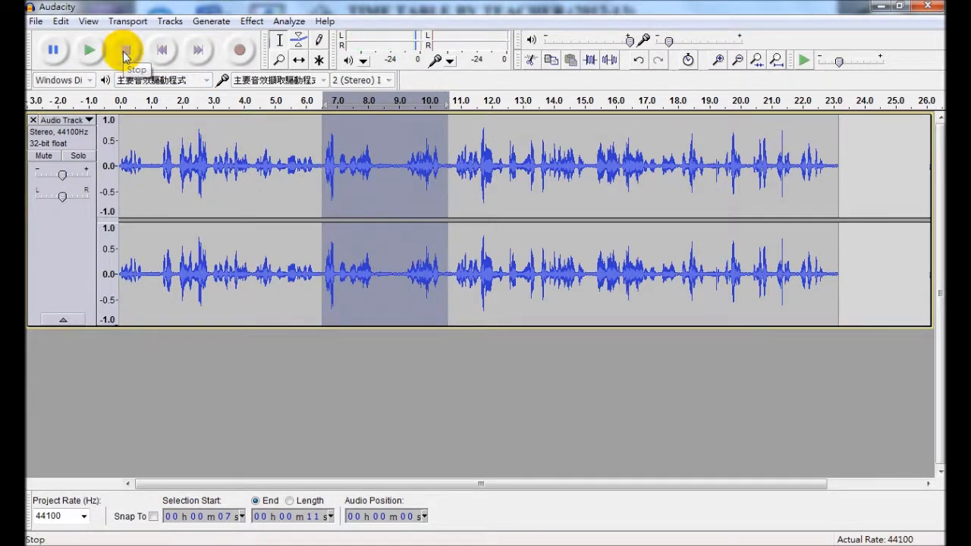
{"action": "left_click", "coordinate": [392, 177]}
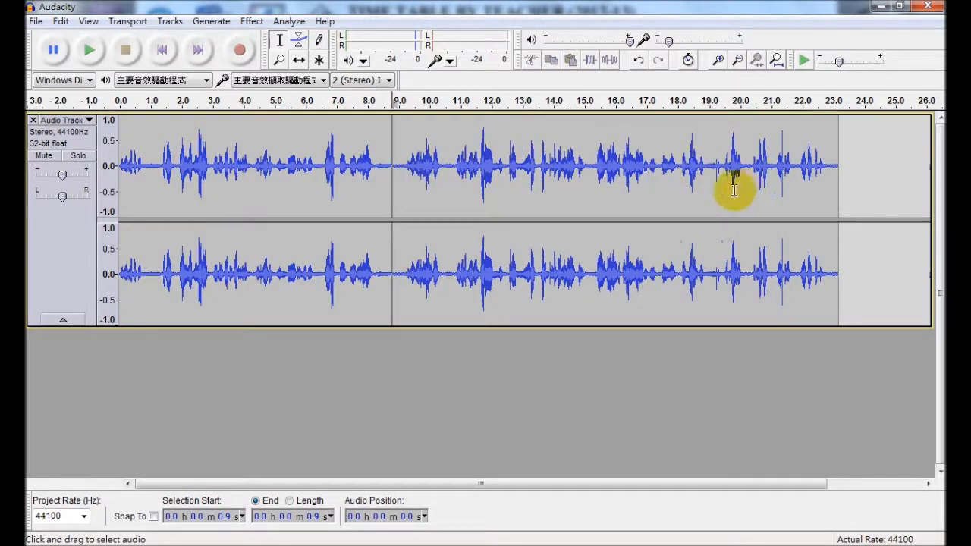
Step: Select the phrase between about 11 and 12 seconds and play it back
{"action": "left_click_drag", "start_coordinate": [451, 184], "coordinate": [506, 185]}
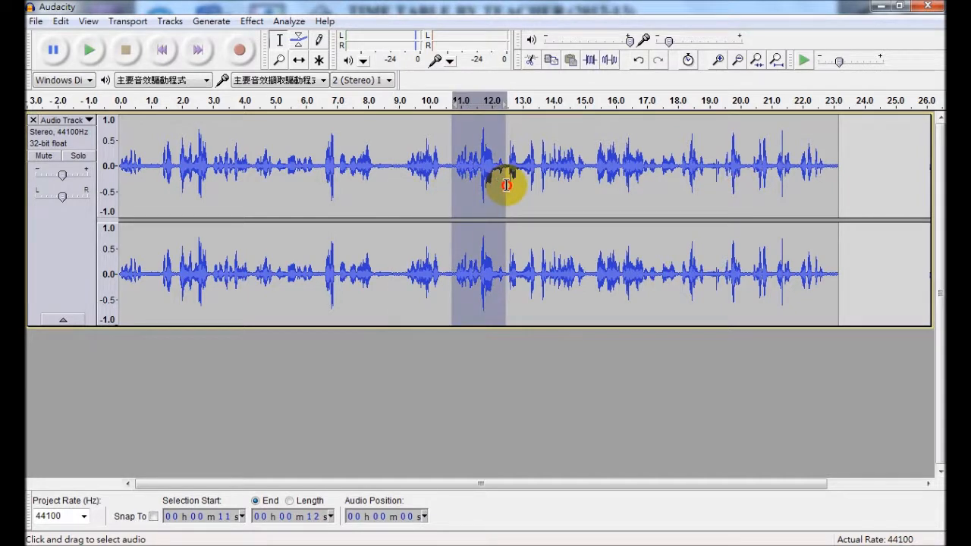
{"action": "left_click", "coordinate": [88, 55]}
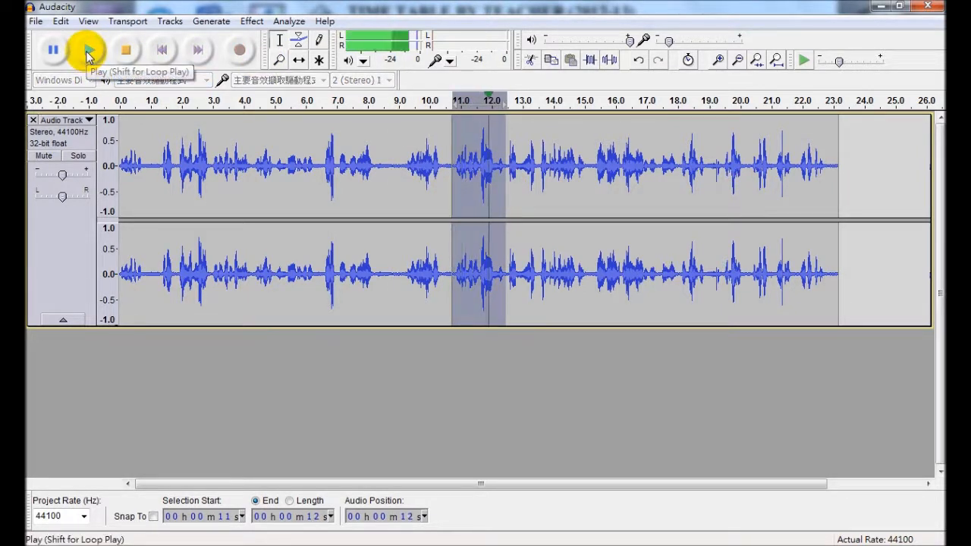
{"action": "left_click", "coordinate": [524, 169]}
{"action": "left_click_drag", "start_coordinate": [451, 171], "coordinate": [516, 172]}
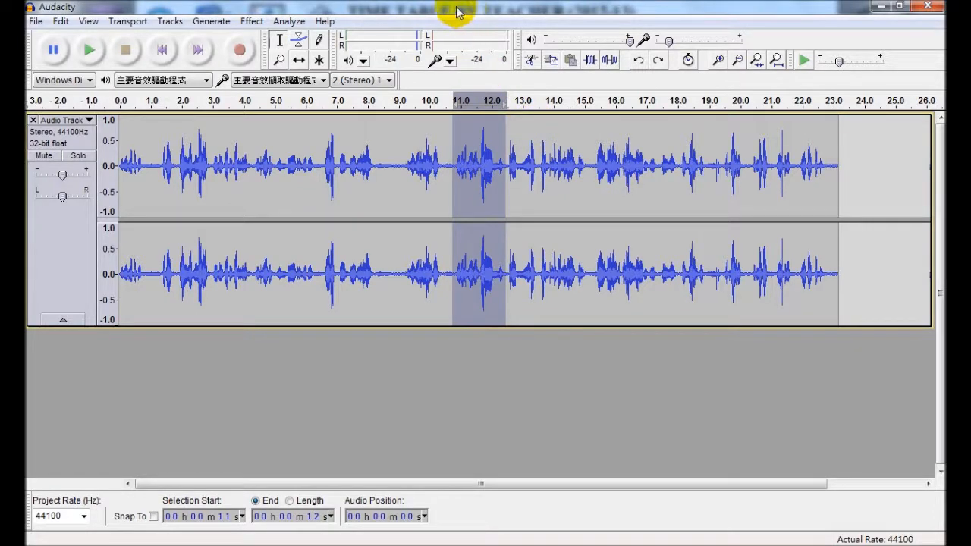
{"action": "left_click", "coordinate": [251, 22]}
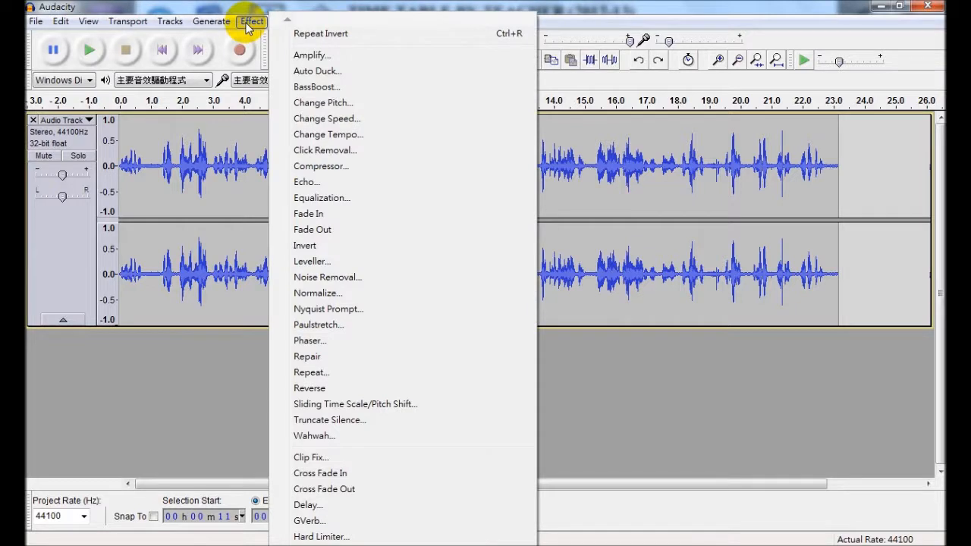
{"action": "left_click", "coordinate": [251, 23]}
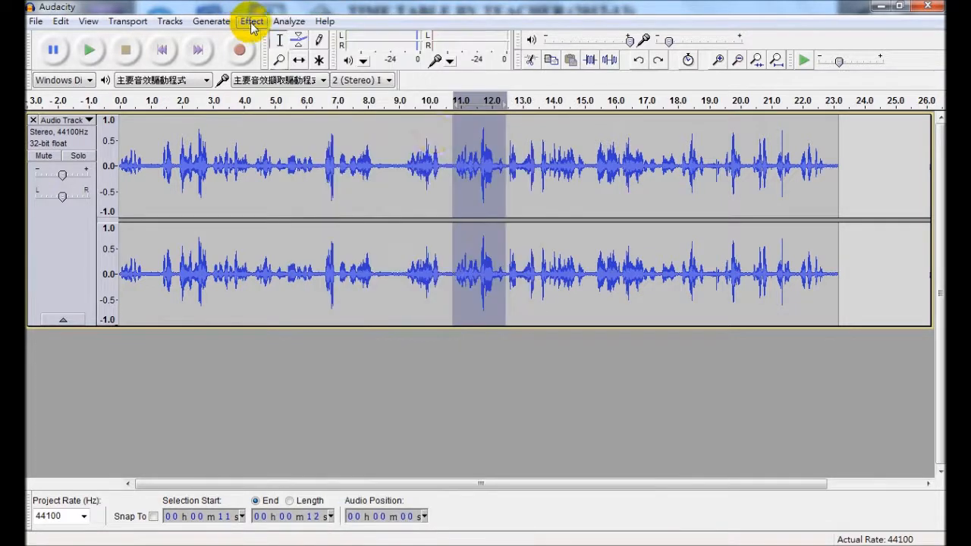
{"action": "left_click", "coordinate": [89, 53]}
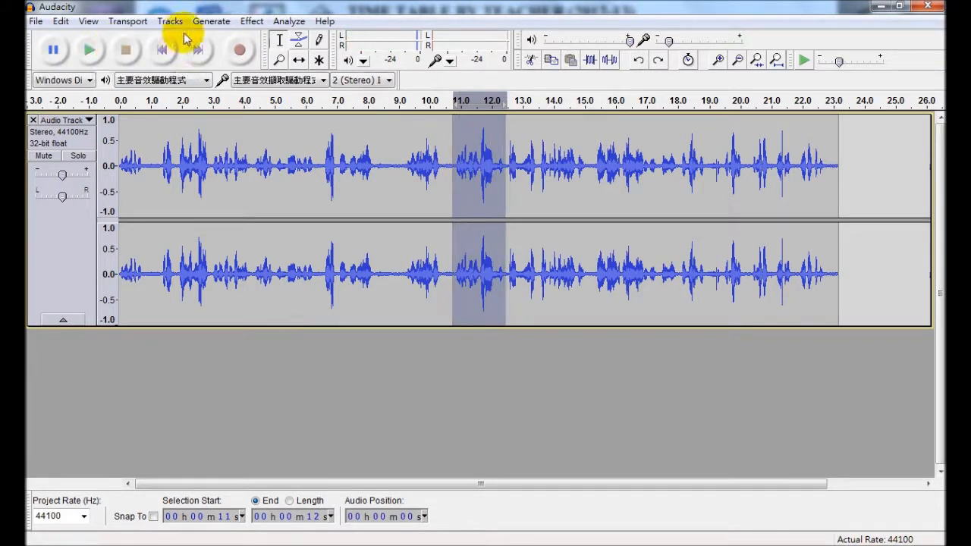
Step: Apply the Reverse effect to the selected phrase between about 11 and 12 seconds and play it back
{"action": "left_click", "coordinate": [252, 22]}
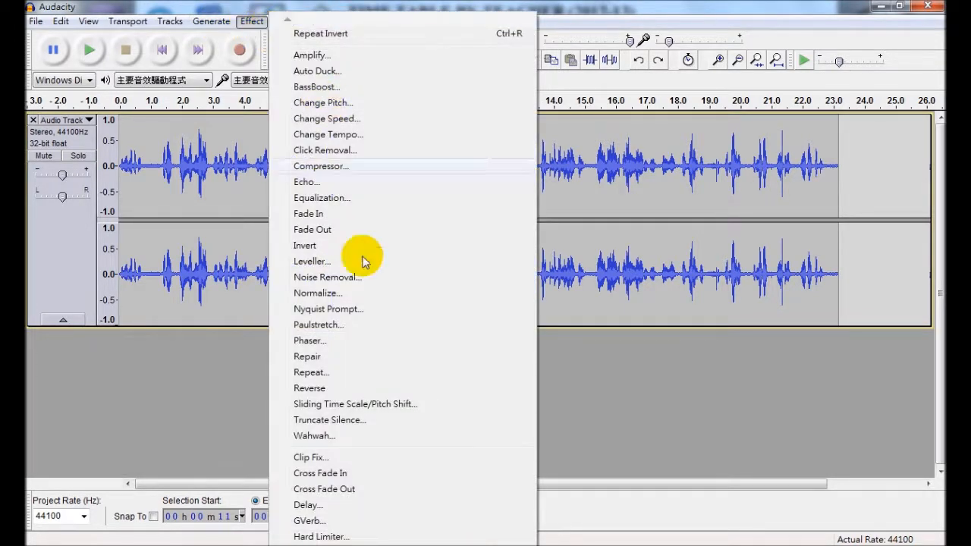
{"action": "left_click", "coordinate": [359, 389]}
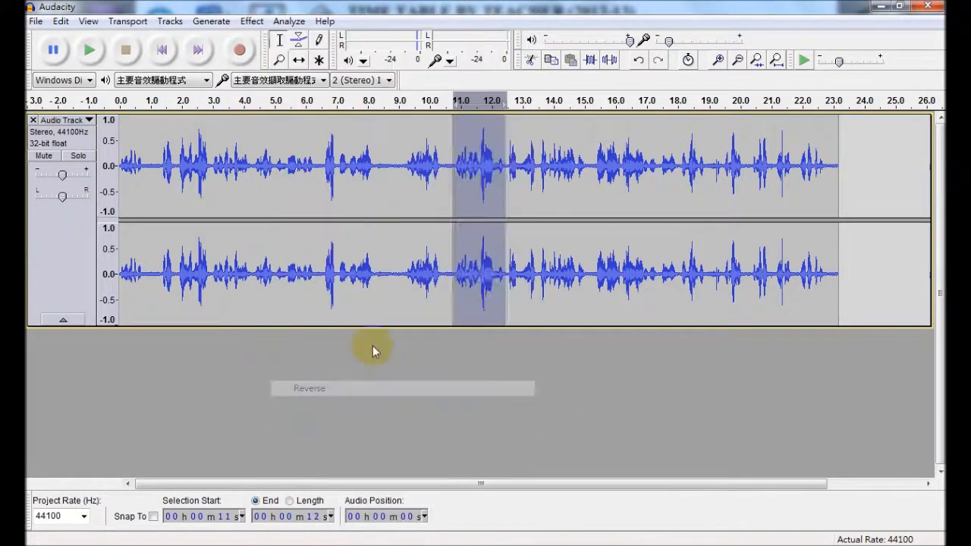
{"action": "left_click", "coordinate": [89, 54]}
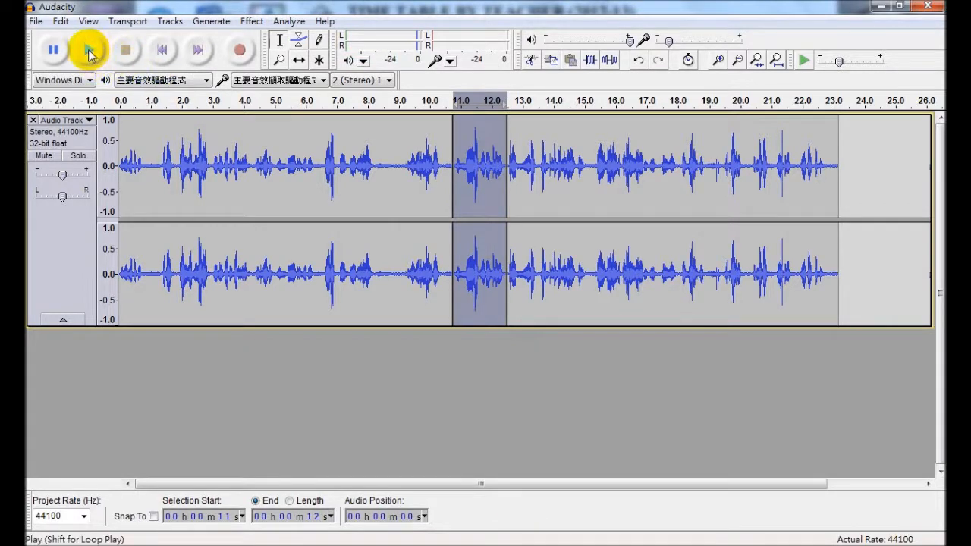
{"action": "left_click", "coordinate": [89, 51]}
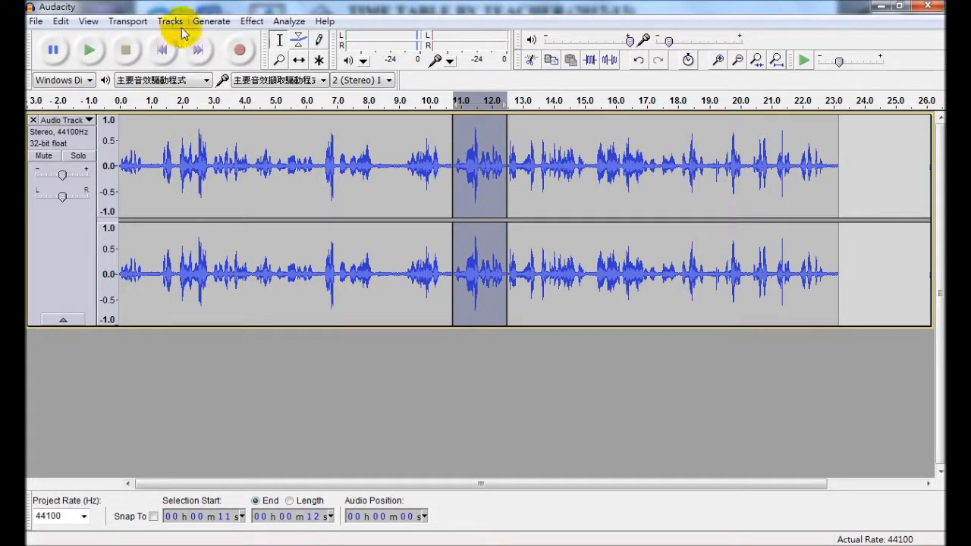
Step: Reverse the same phrase a second time to restore its original direction, and listen to it
{"action": "left_click", "coordinate": [253, 22]}
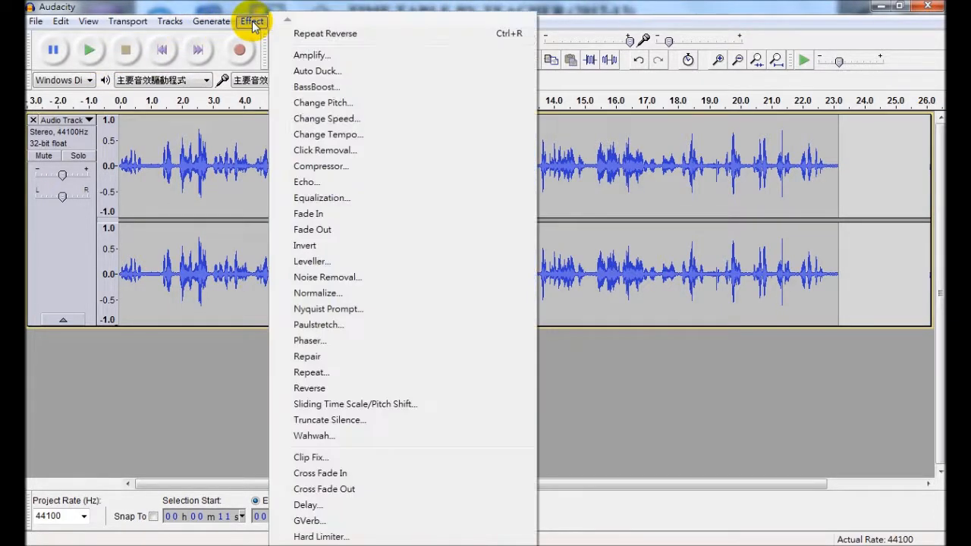
{"action": "left_click", "coordinate": [339, 394]}
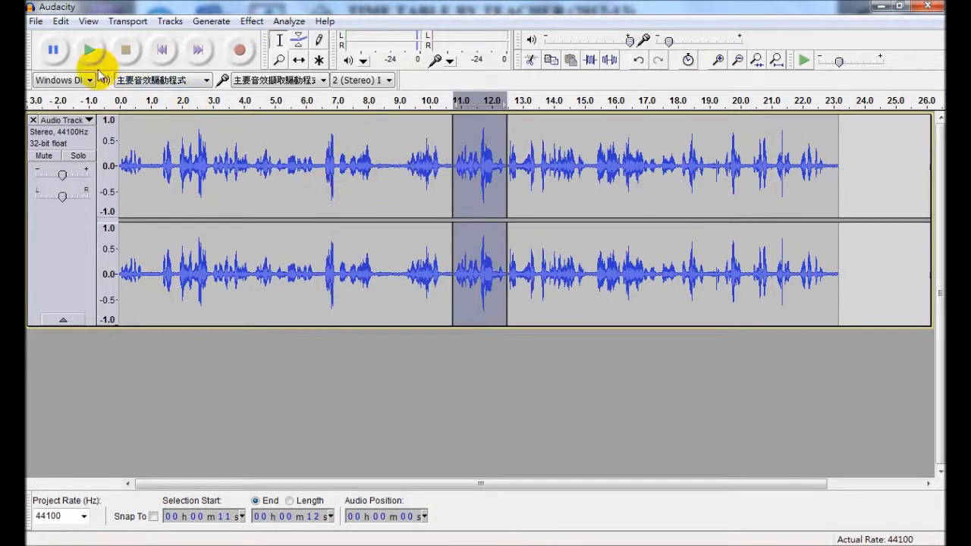
{"action": "left_click", "coordinate": [90, 54]}
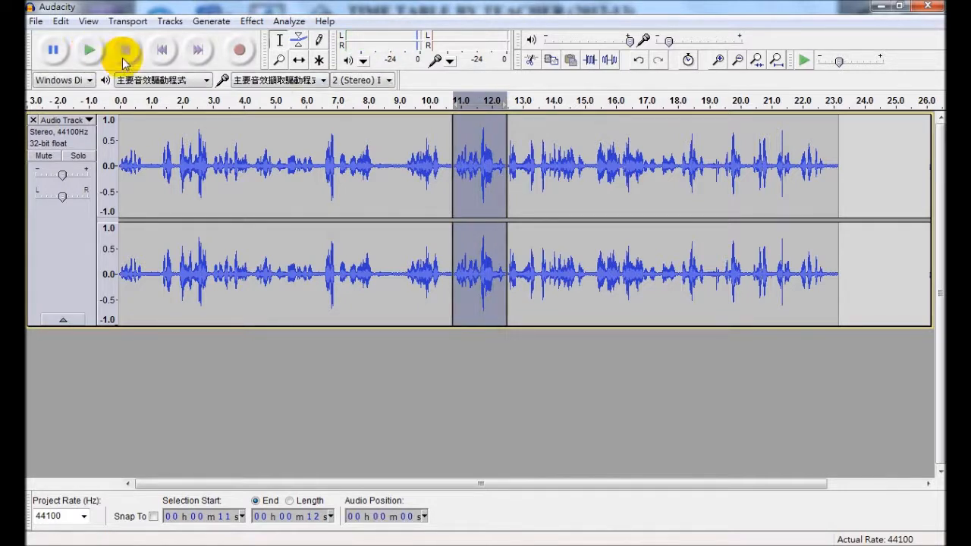
Step: Select the opening of the recording from 0 to about 1 second and apply Fade In to it
{"action": "left_click", "coordinate": [601, 191]}
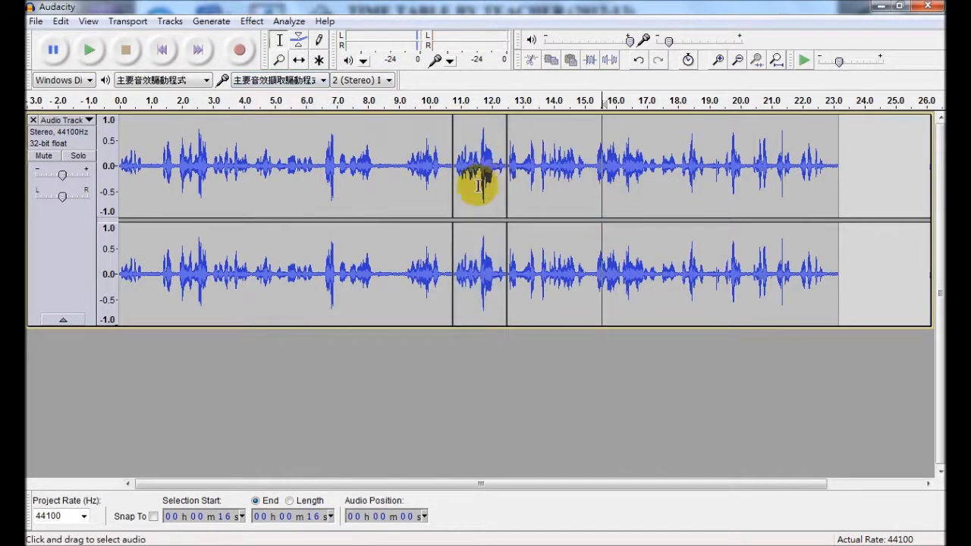
{"action": "left_click", "coordinate": [582, 199]}
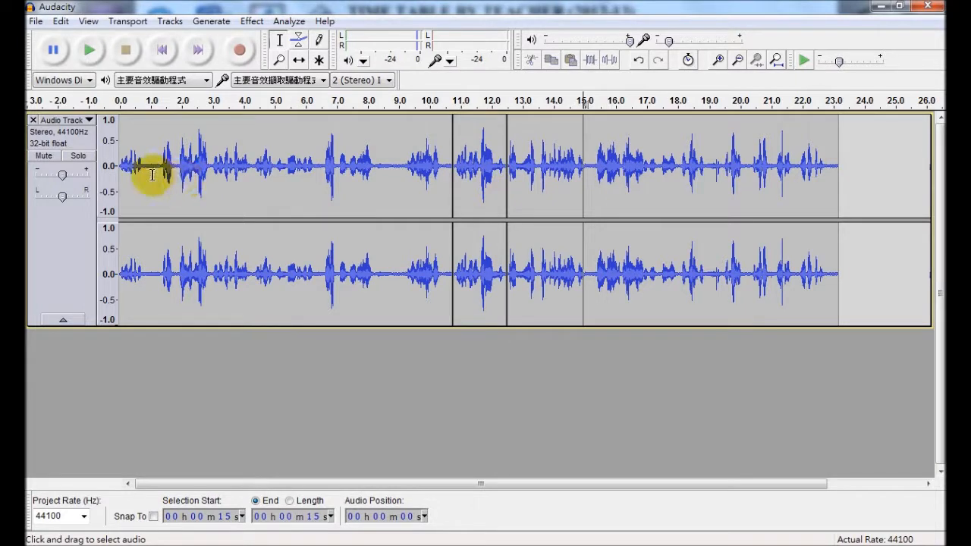
{"action": "left_click", "coordinate": [251, 23]}
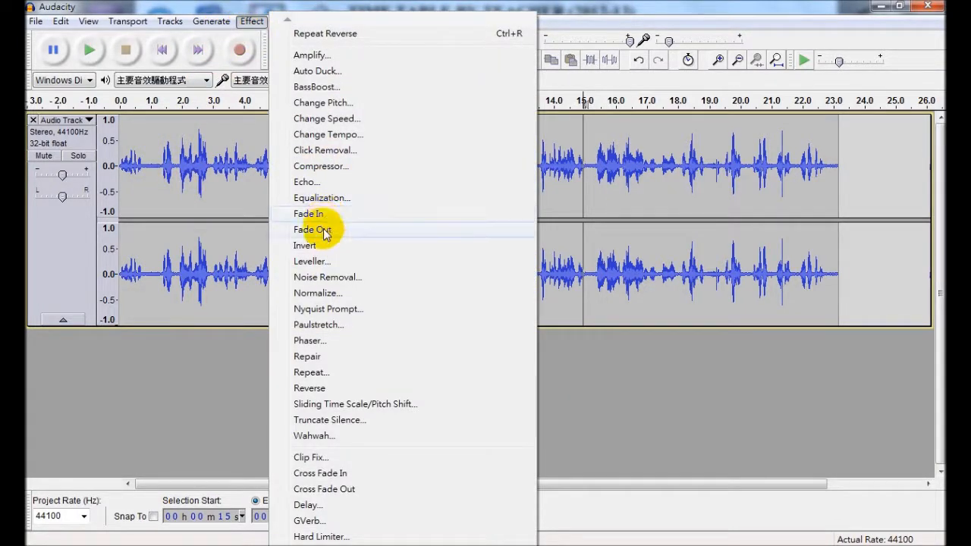
{"action": "left_click", "coordinate": [208, 186]}
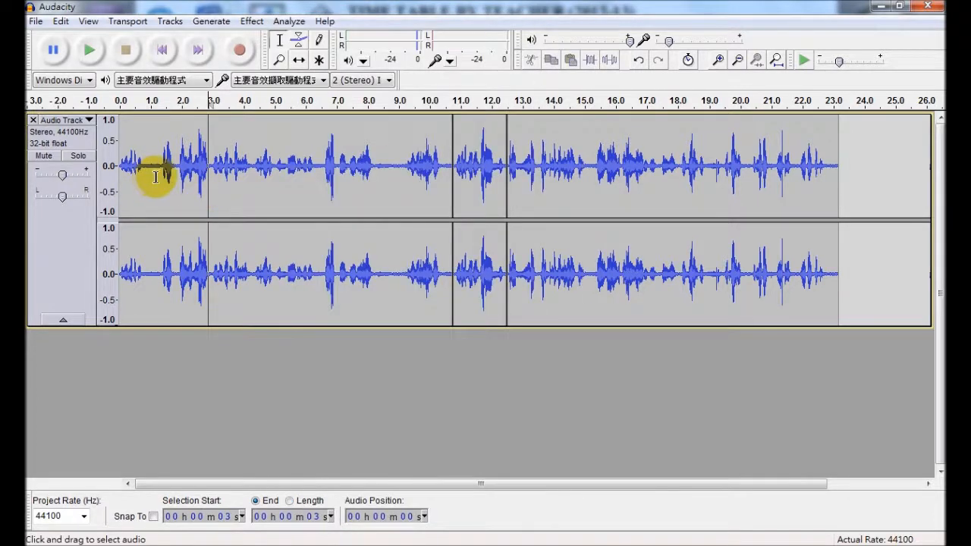
{"action": "left_click_drag", "start_coordinate": [154, 175], "coordinate": [115, 173]}
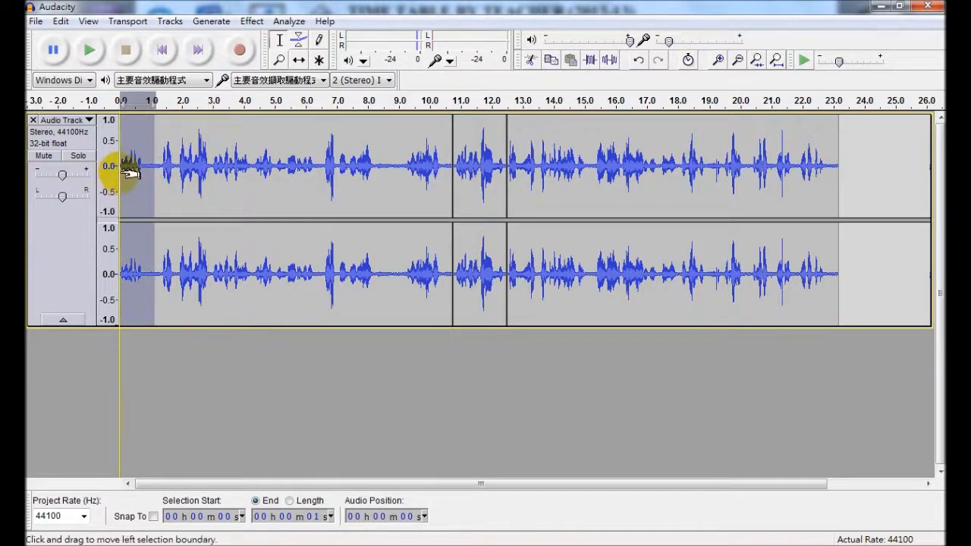
{"action": "left_click", "coordinate": [253, 21]}
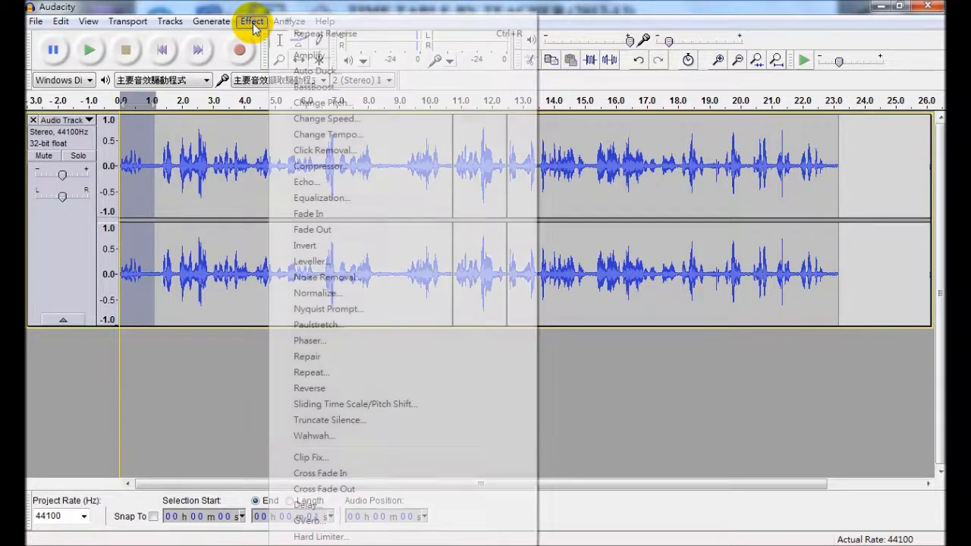
{"action": "left_click", "coordinate": [311, 213]}
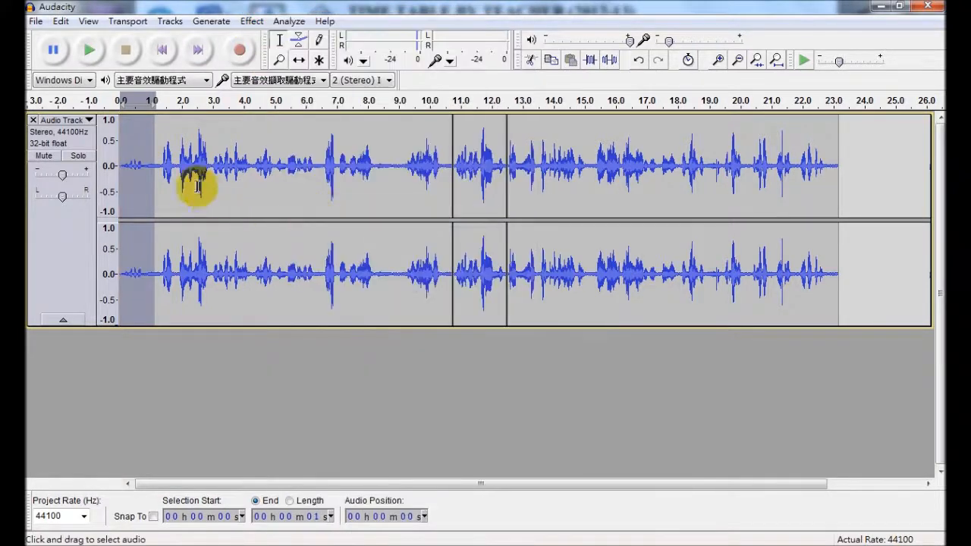
Step: Play the recording from the beginning to hear the faded-in opening, and stop playback after a few seconds
{"action": "left_click", "coordinate": [169, 176]}
{"action": "left_click", "coordinate": [120, 174]}
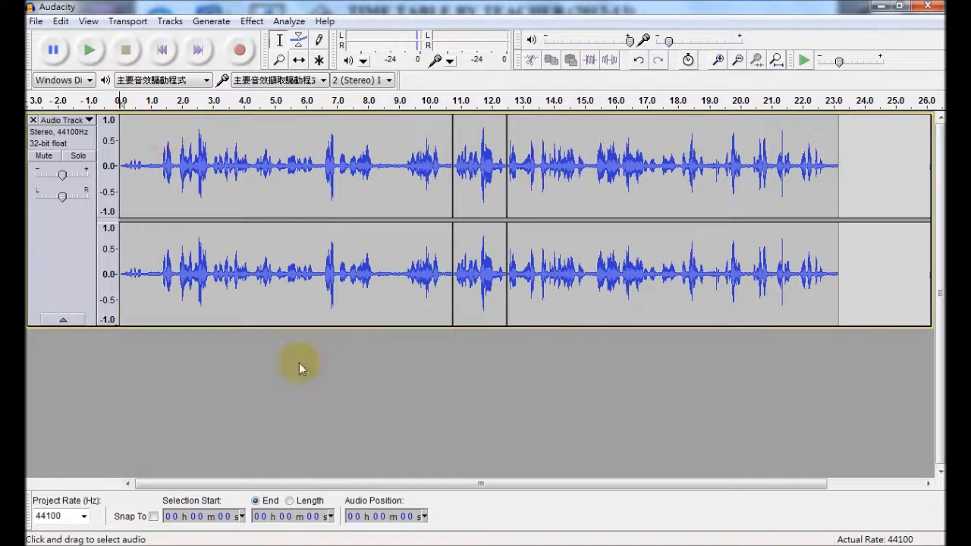
{"action": "left_click", "coordinate": [90, 52]}
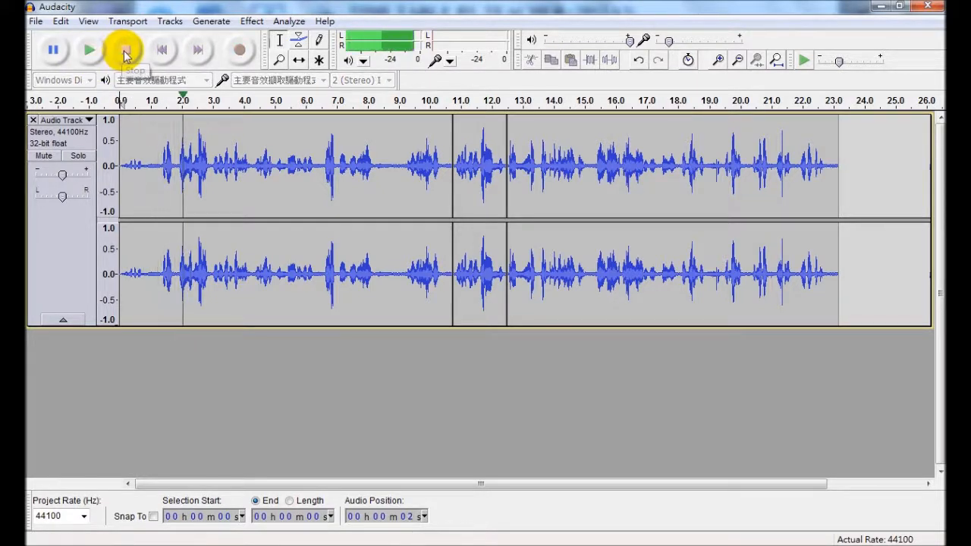
{"action": "left_click", "coordinate": [126, 50]}
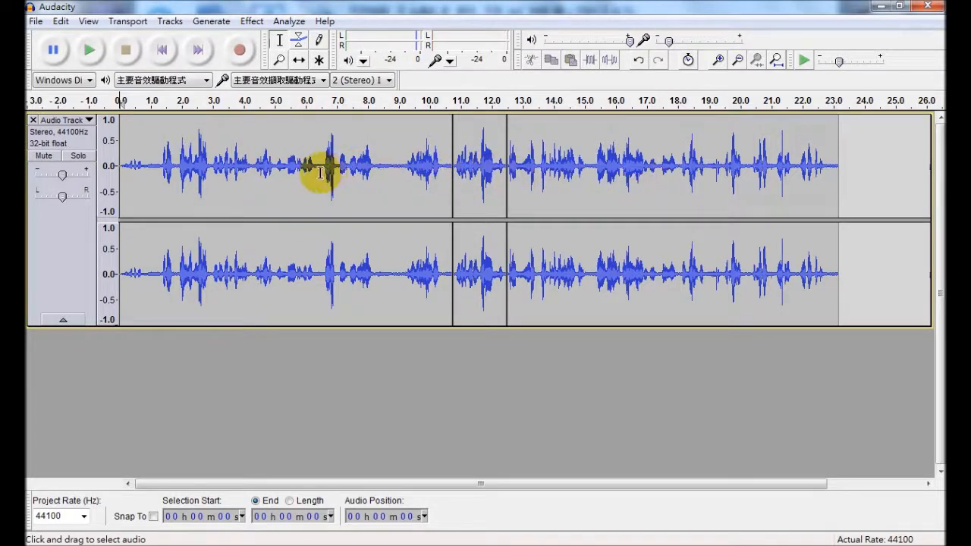
Step: Apply Fade Out to the end of the recording from about 21 to 23 seconds, and place the cursor just before it
{"action": "left_click_drag", "start_coordinate": [320, 174], "coordinate": [345, 174]}
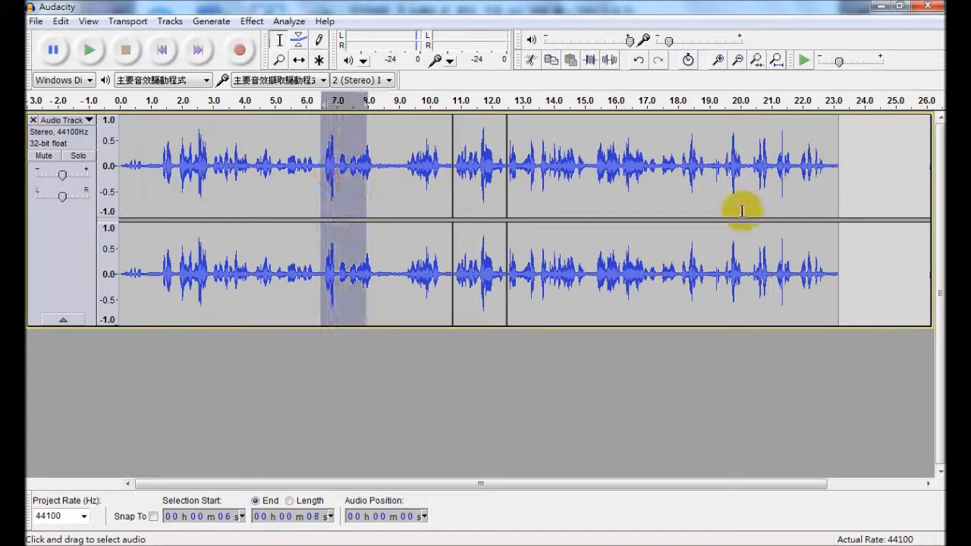
{"action": "left_click", "coordinate": [787, 176]}
{"action": "left_click_drag", "start_coordinate": [777, 177], "coordinate": [841, 180]}
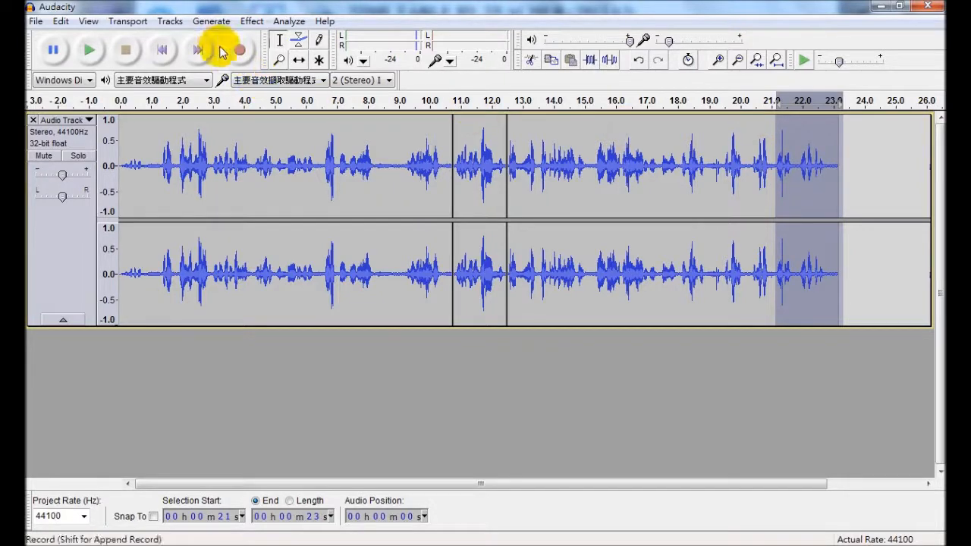
{"action": "left_click", "coordinate": [250, 23]}
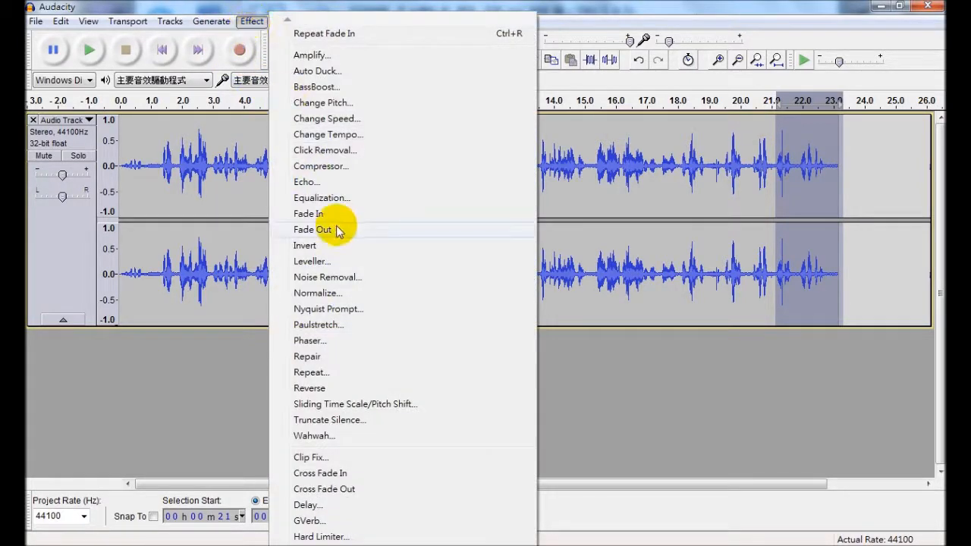
{"action": "left_click", "coordinate": [338, 229]}
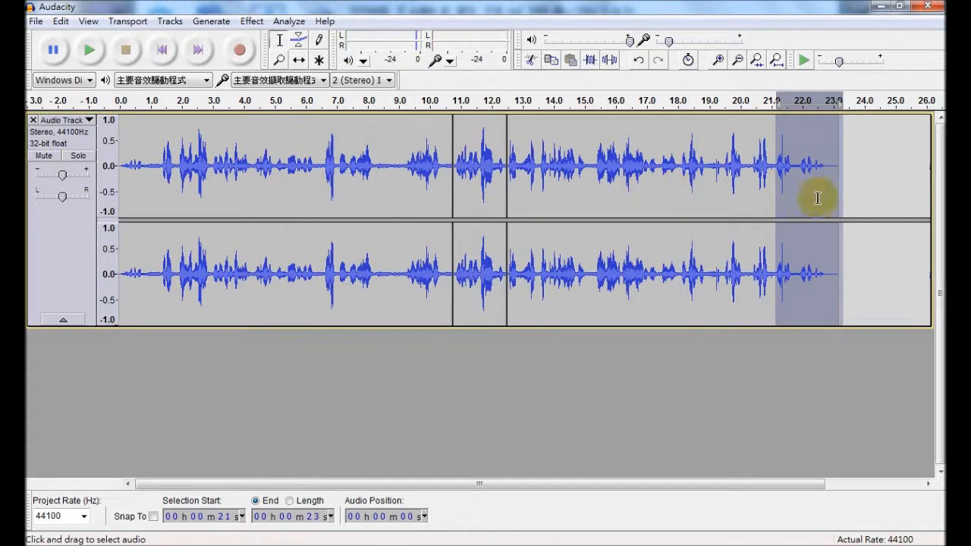
{"action": "left_click", "coordinate": [770, 179]}
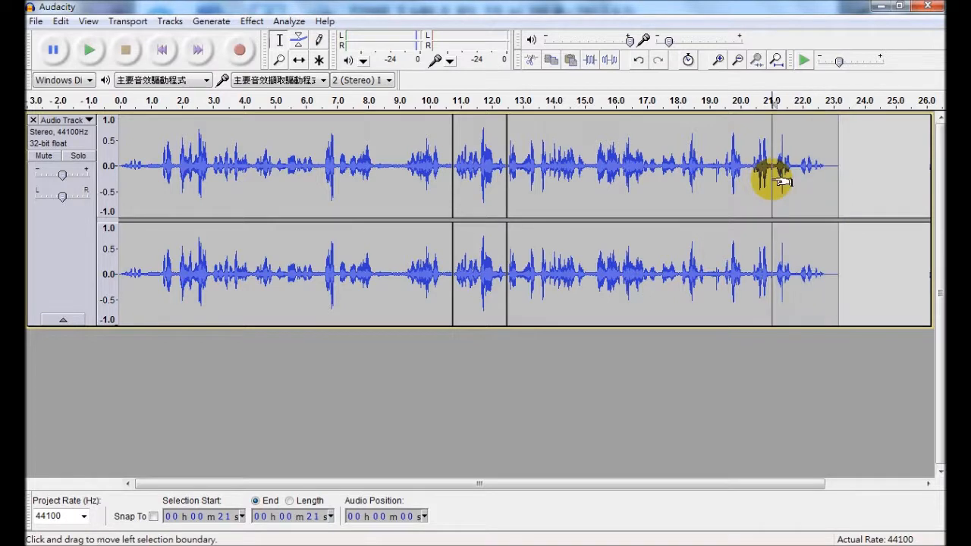
Step: Play the recording from about 20 seconds to hear the faded-out ending, and place the cursor at about 17 seconds
{"action": "left_click", "coordinate": [734, 182]}
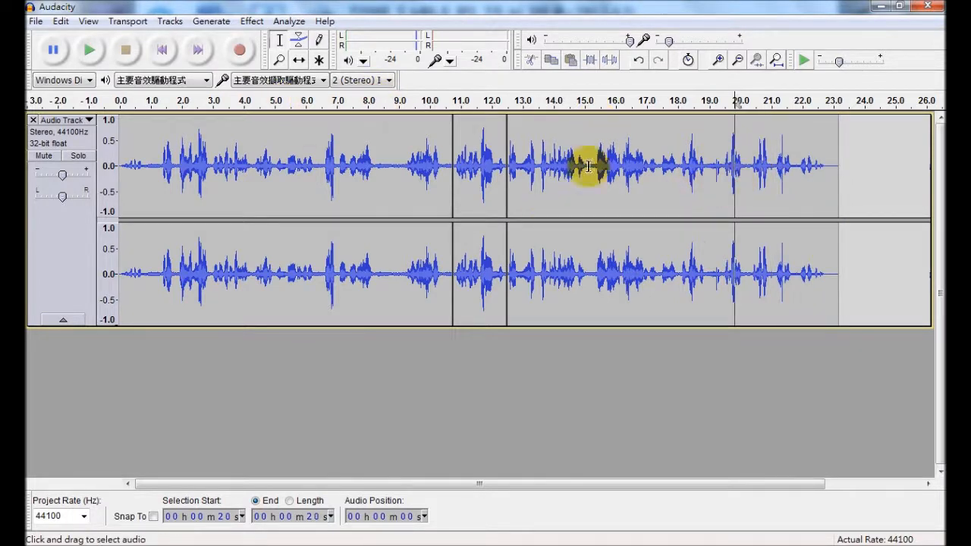
{"action": "left_click", "coordinate": [90, 51]}
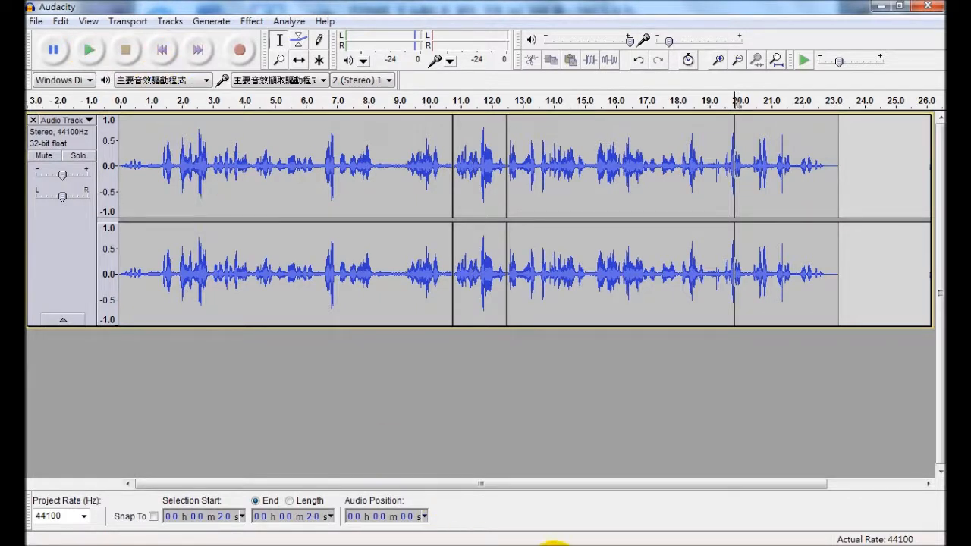
{"action": "left_click", "coordinate": [648, 206]}
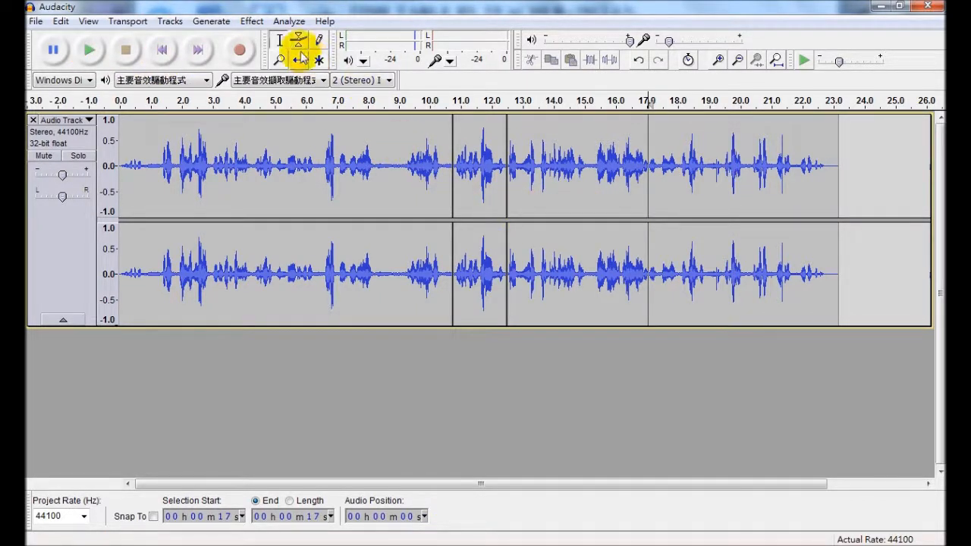
Step: Apply the Delay effect with its offered settings to the whole recording
{"action": "left_click", "coordinate": [253, 22]}
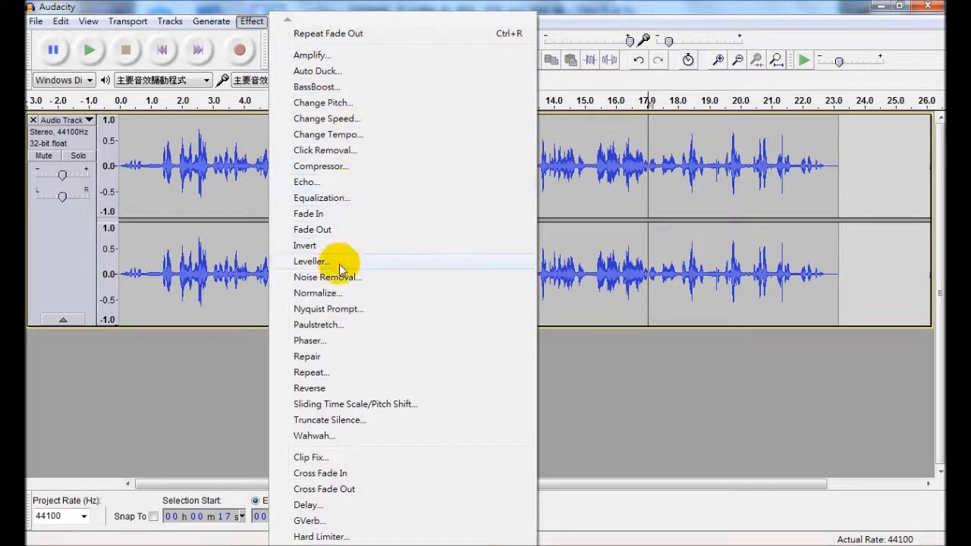
{"action": "left_click", "coordinate": [326, 505]}
{"action": "left_click", "coordinate": [620, 392]}
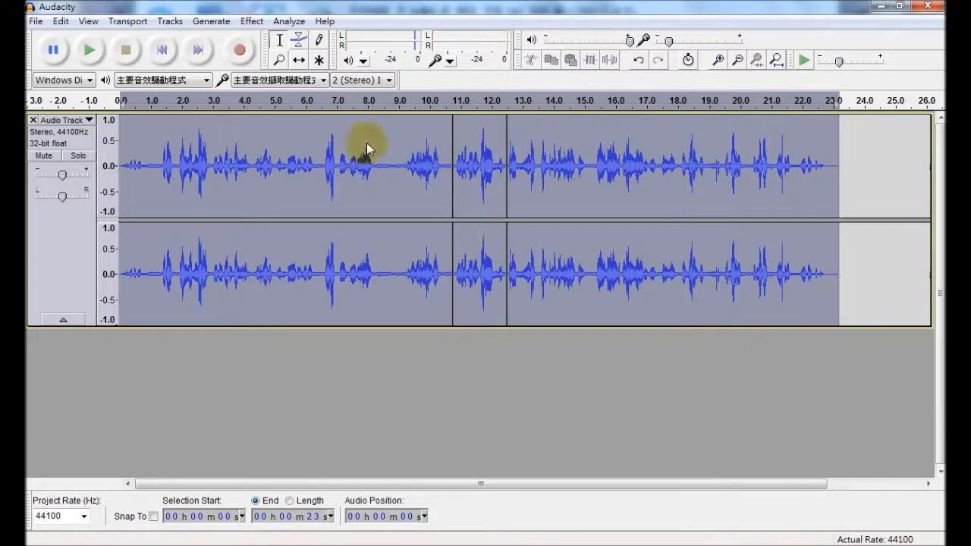
Step: Play the delayed recording from the beginning, and stop playback after about 17 seconds
{"action": "left_click", "coordinate": [161, 50]}
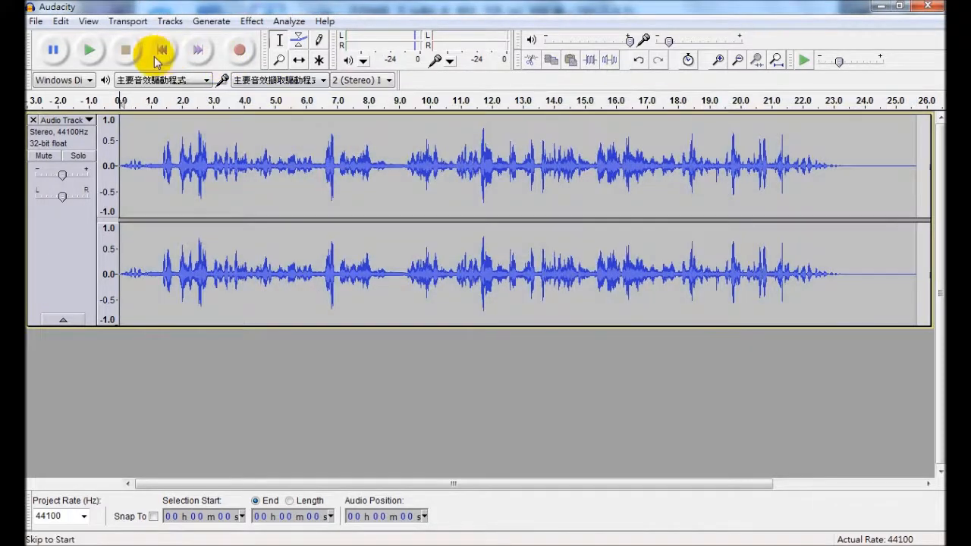
{"action": "left_click", "coordinate": [90, 51]}
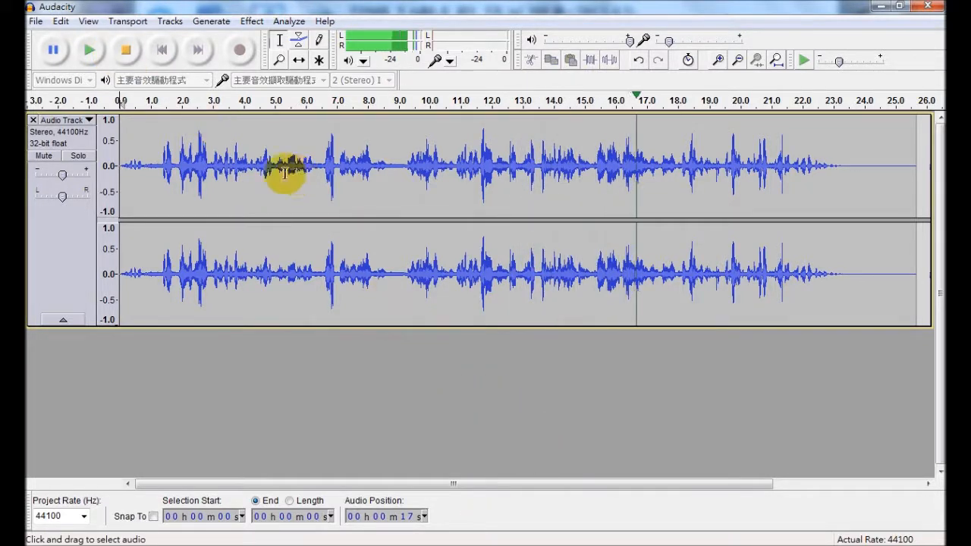
{"action": "left_click", "coordinate": [128, 51]}
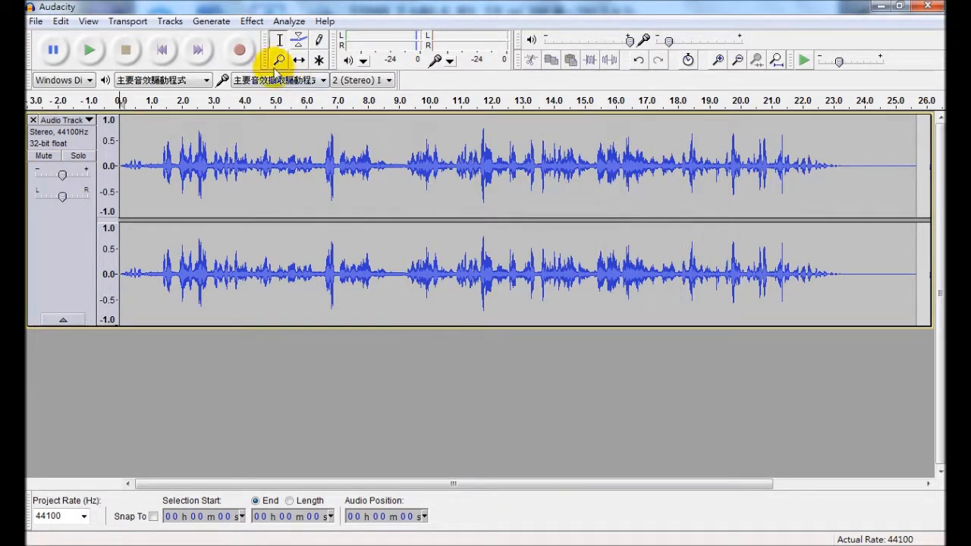
{"action": "left_click", "coordinate": [256, 22]}
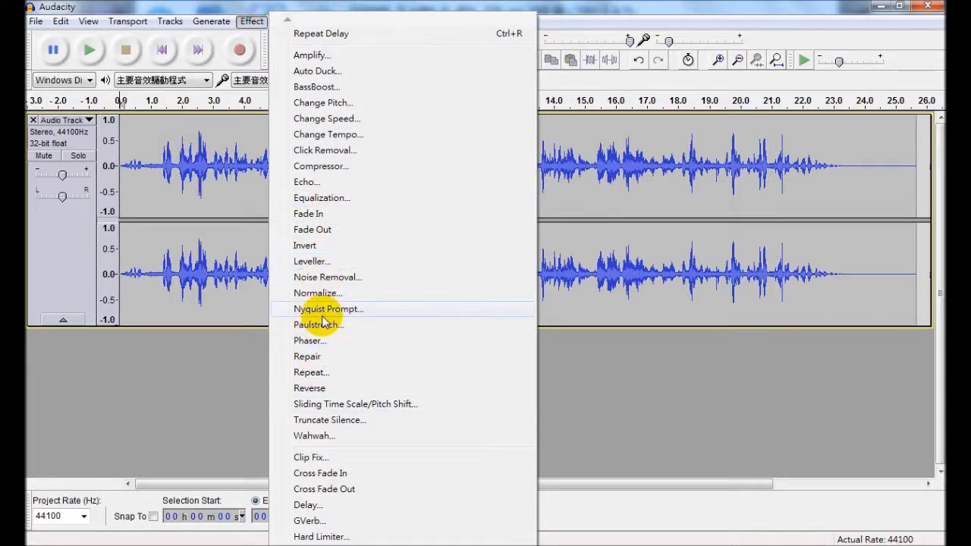
{"action": "left_click", "coordinate": [430, 6]}
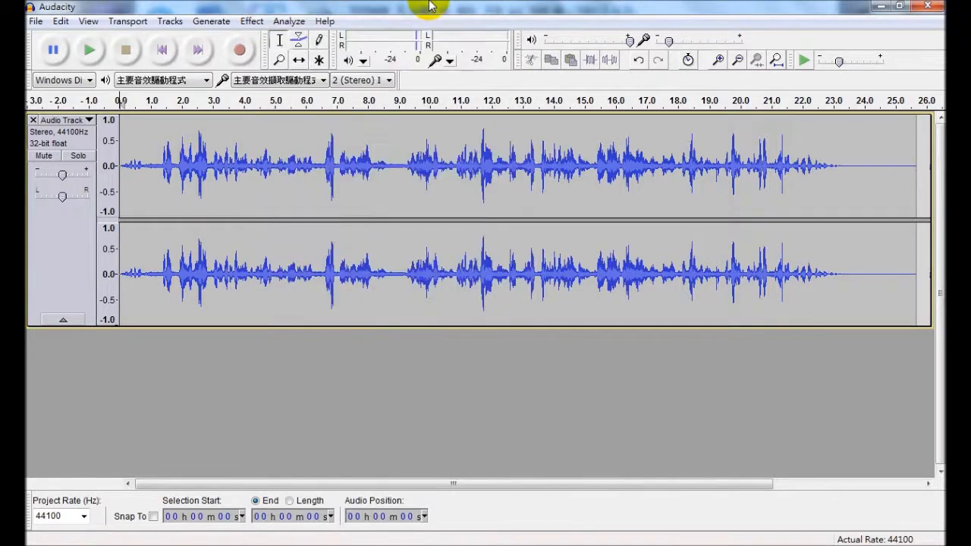
Step: Start exporting the recording and choose MP3 Files as the export file type
{"action": "left_click", "coordinate": [36, 23]}
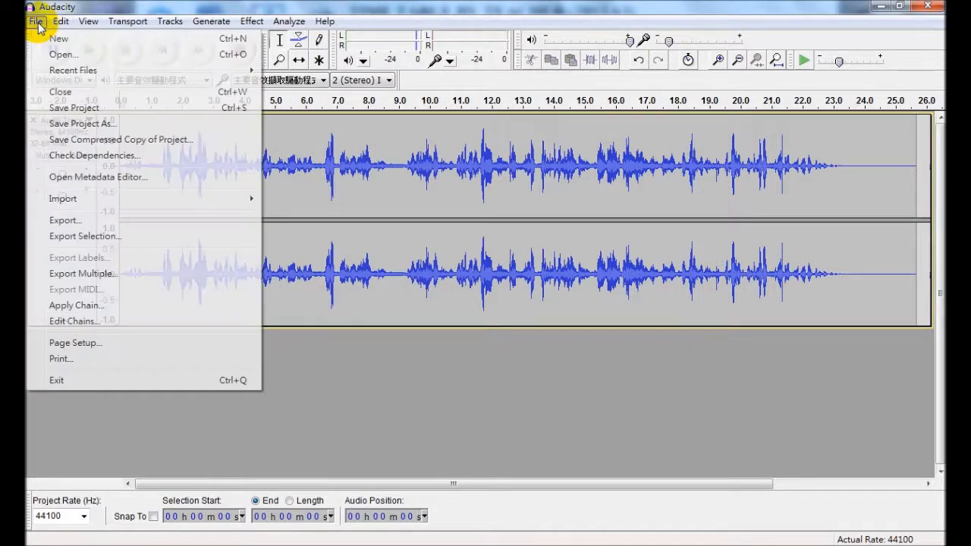
{"action": "left_click", "coordinate": [161, 220]}
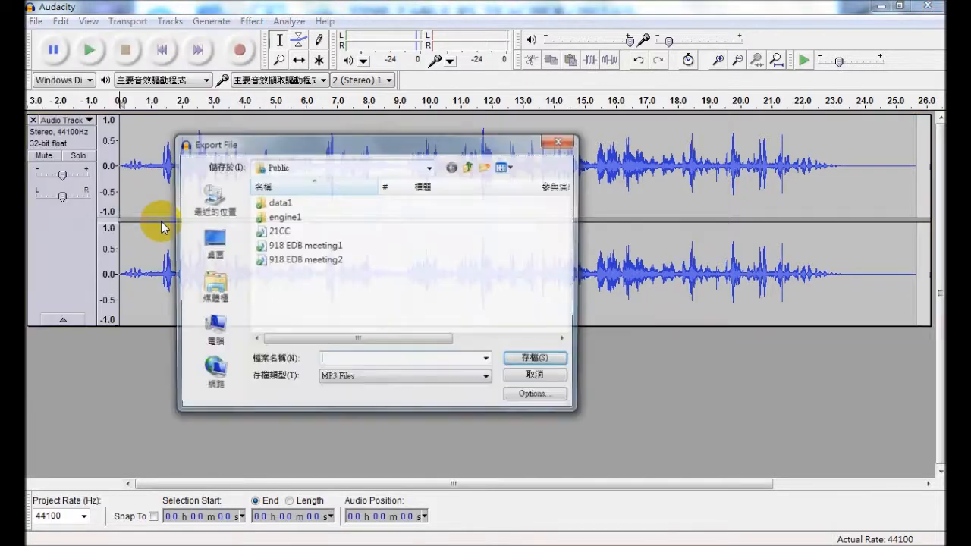
{"action": "left_click", "coordinate": [429, 378]}
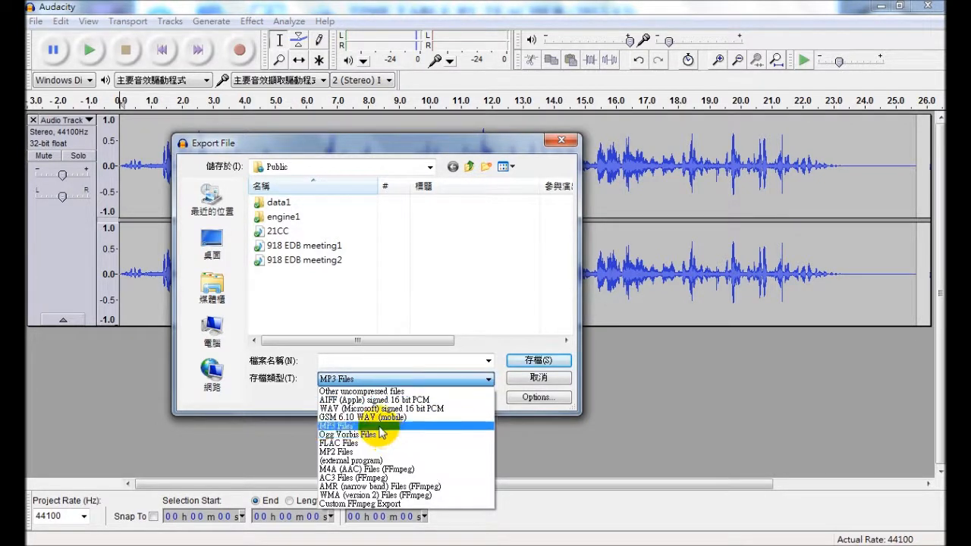
{"action": "left_click", "coordinate": [345, 428]}
{"action": "left_click", "coordinate": [375, 378]}
{"action": "left_click", "coordinate": [372, 376]}
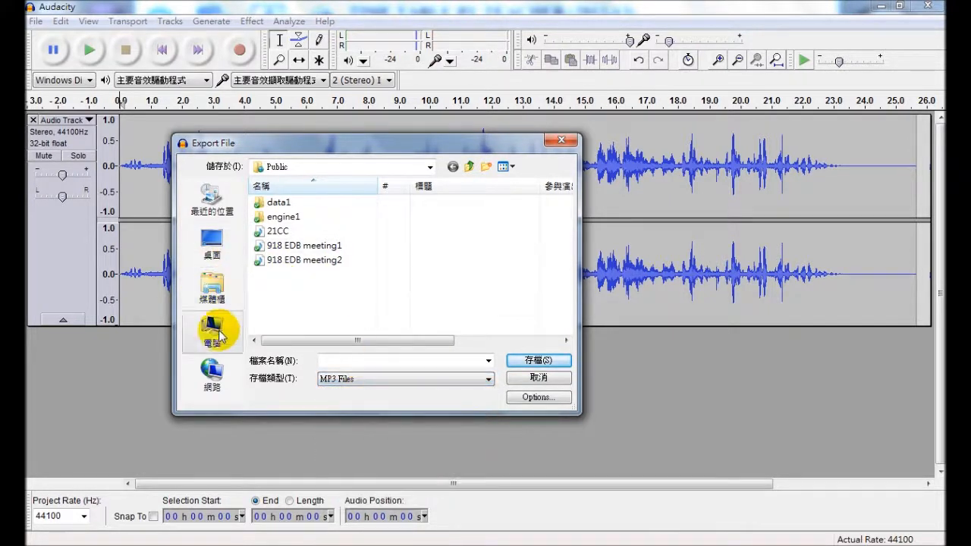
Step: Export the recording as myaudio to the Music library (音樂), leaving all the metadata tags empty
{"action": "left_click", "coordinate": [214, 252]}
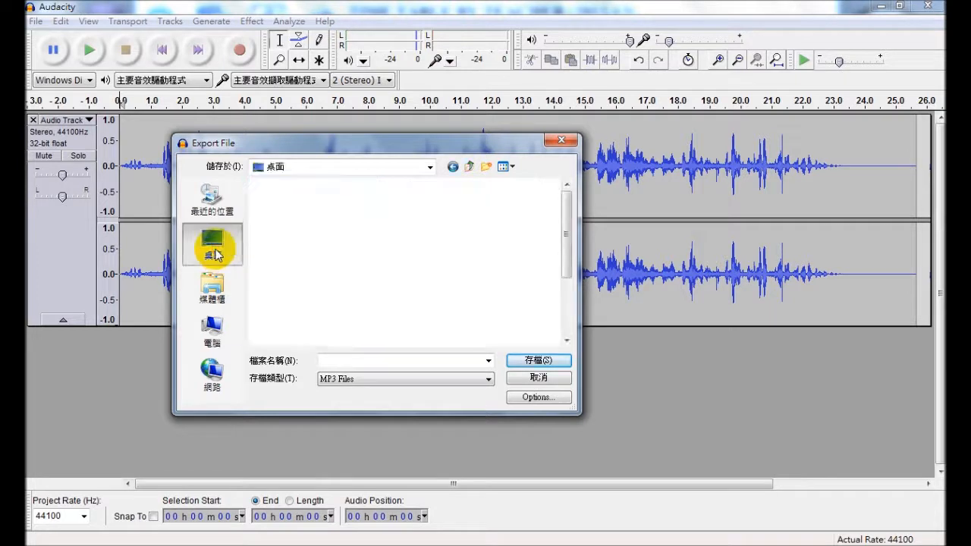
{"action": "left_click", "coordinate": [229, 292]}
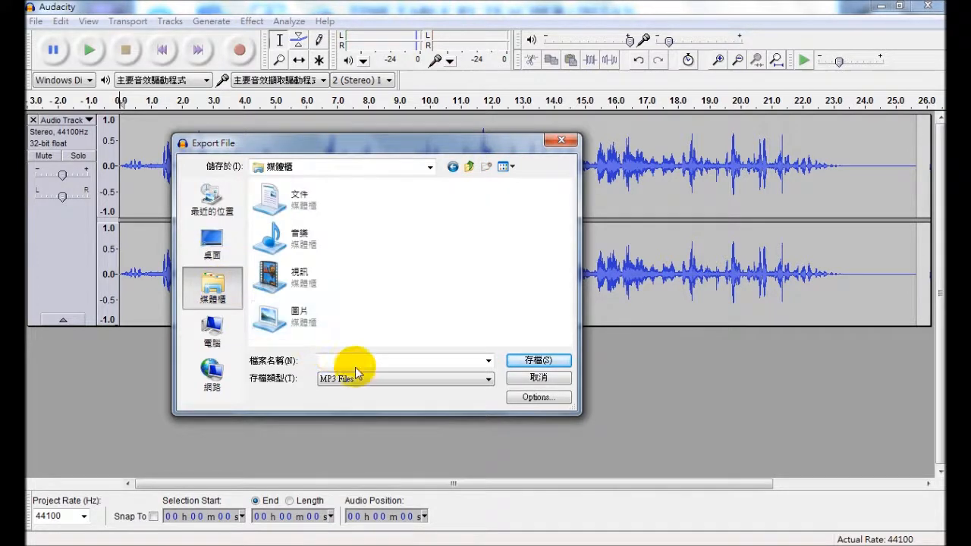
{"action": "double_click", "coordinate": [304, 241]}
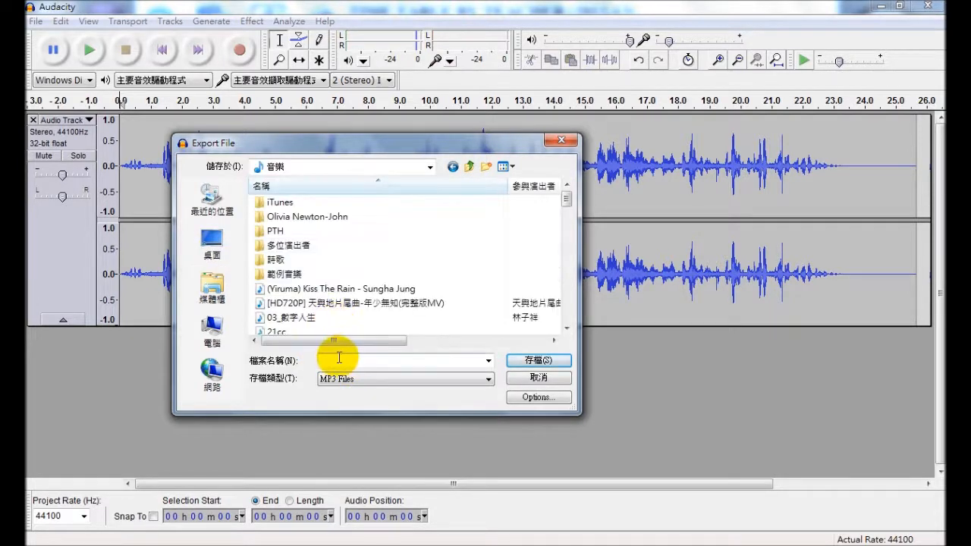
{"action": "left_click", "coordinate": [340, 359]}
{"action": "type", "text": "mya"}
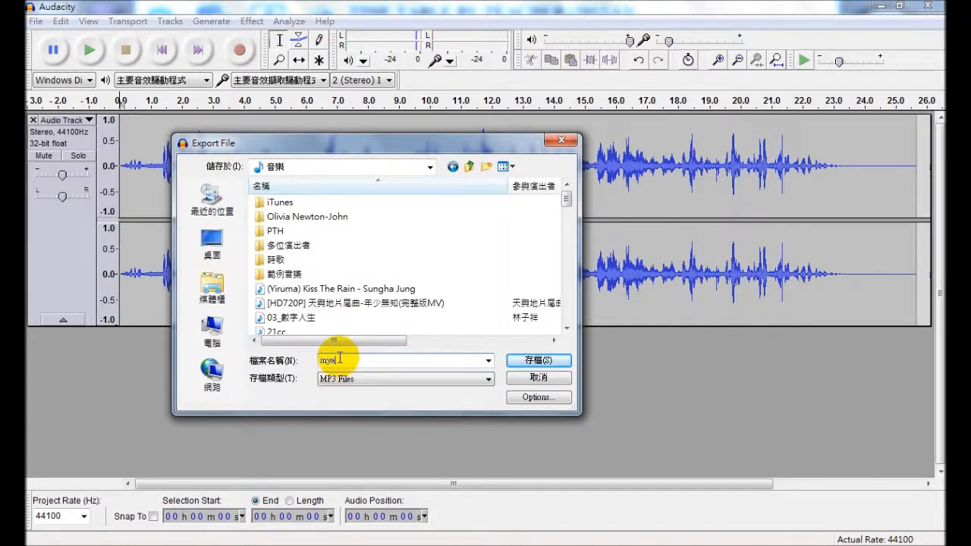
{"action": "type", "text": "udio"}
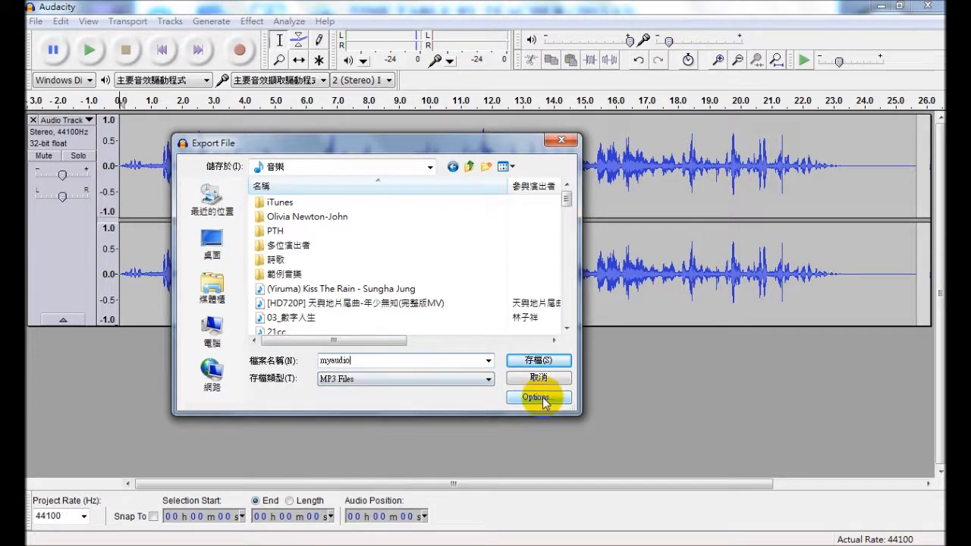
{"action": "left_click", "coordinate": [538, 364]}
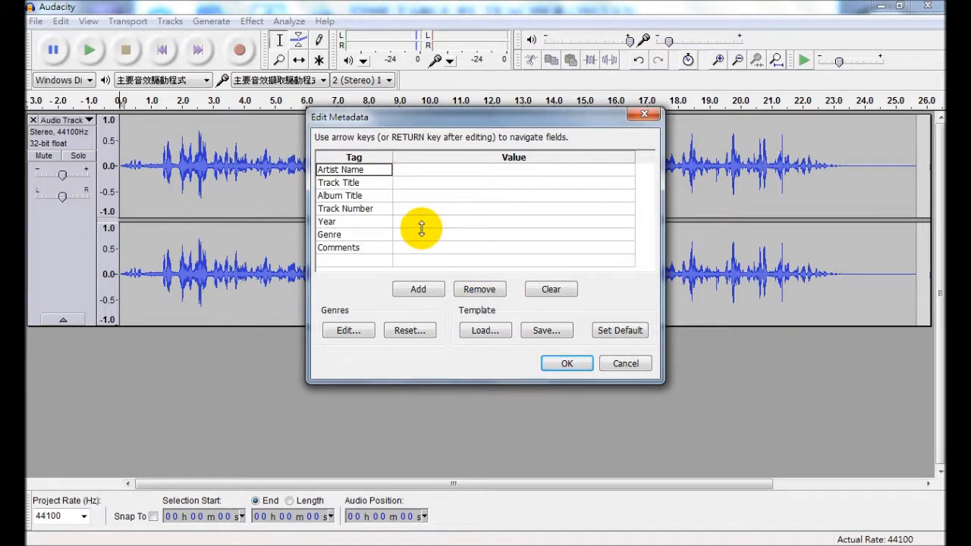
{"action": "left_click", "coordinate": [574, 364]}
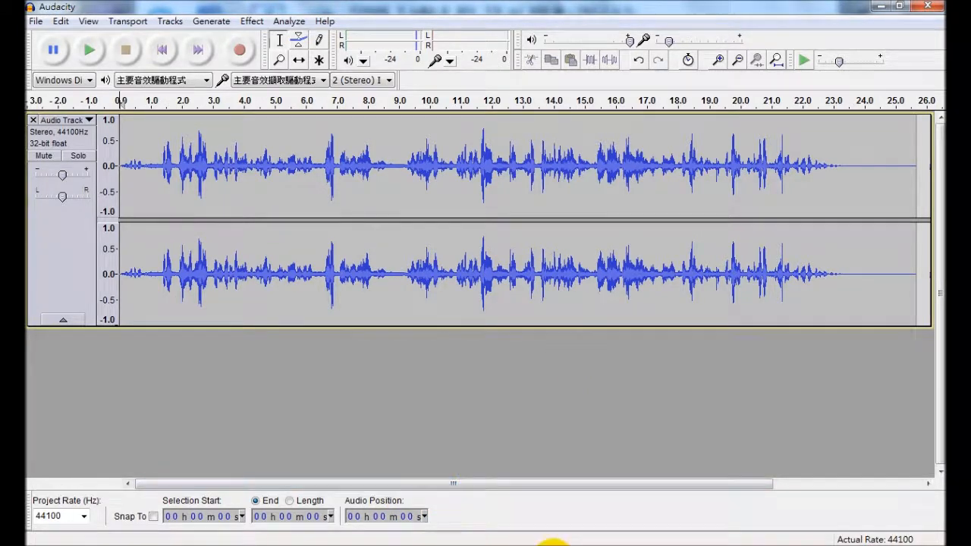
Step: Switch to the Music library window in Windows Explorer, play the exported myaudio file, and pause it after several seconds
{"action": "left_click", "coordinate": [552, 545]}
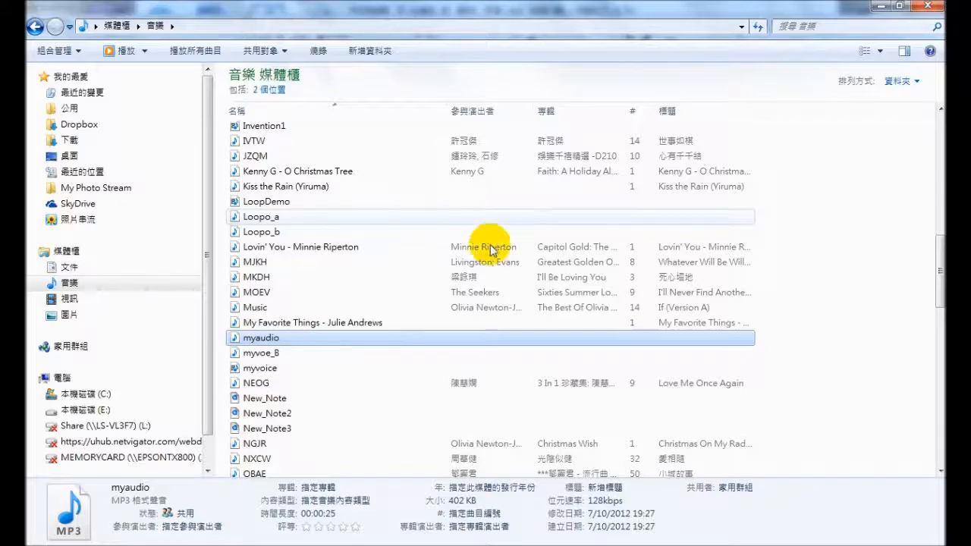
{"action": "double_click", "coordinate": [273, 339]}
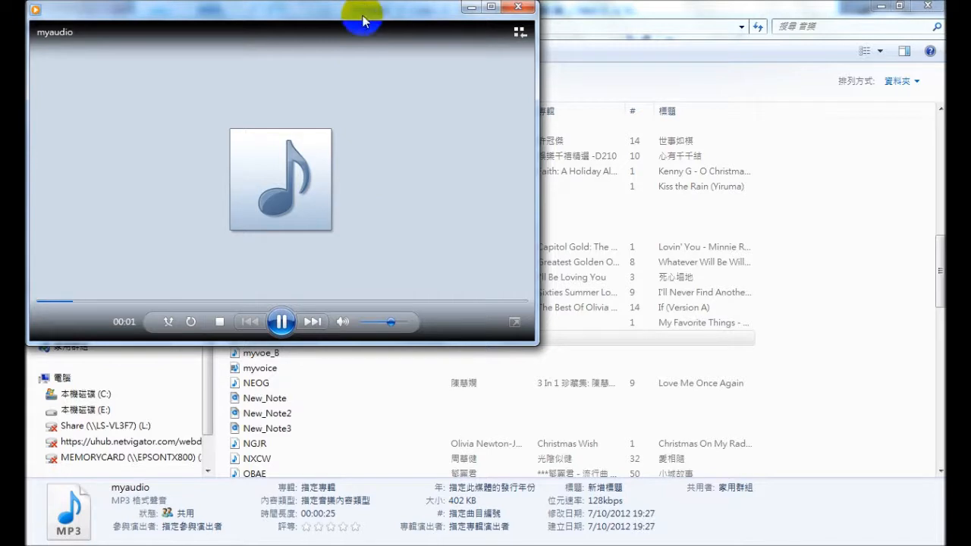
{"action": "left_click_drag", "start_coordinate": [362, 22], "coordinate": [540, 102]}
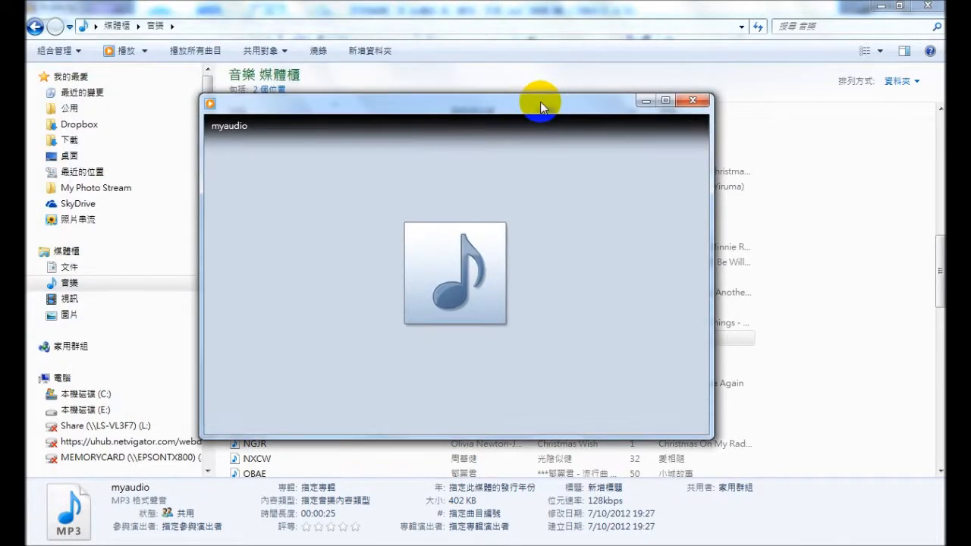
{"action": "mouse_move", "coordinate": [587, 445]}
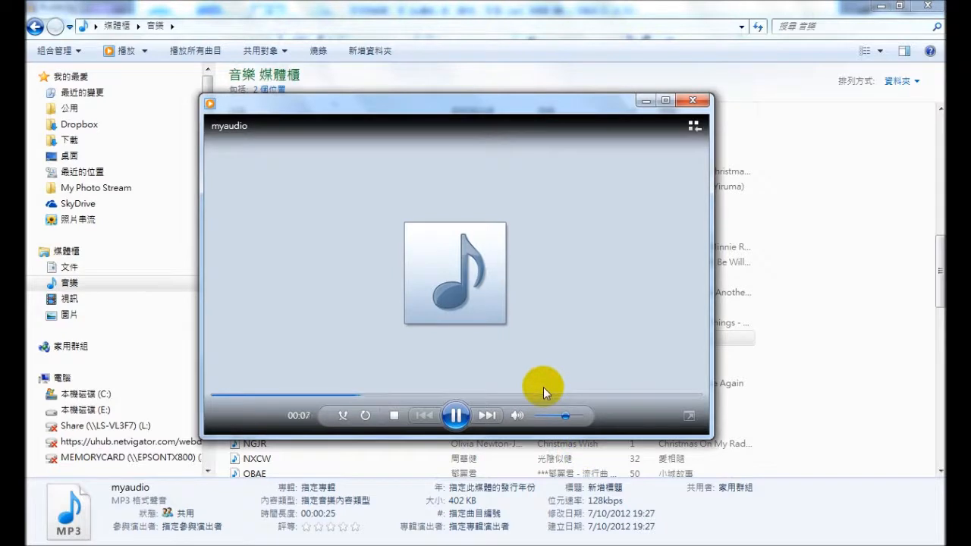
{"action": "left_click", "coordinate": [456, 415]}
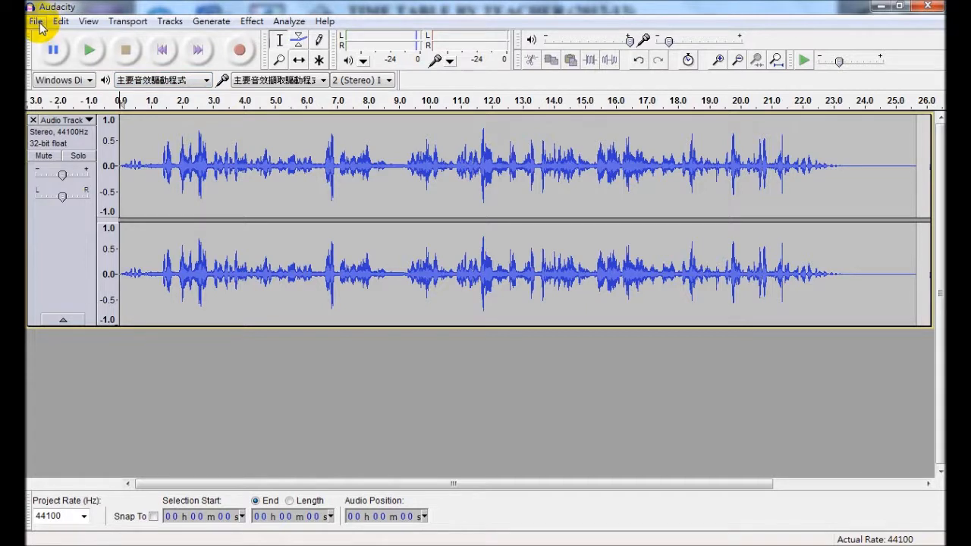
{"action": "left_click", "coordinate": [36, 22]}
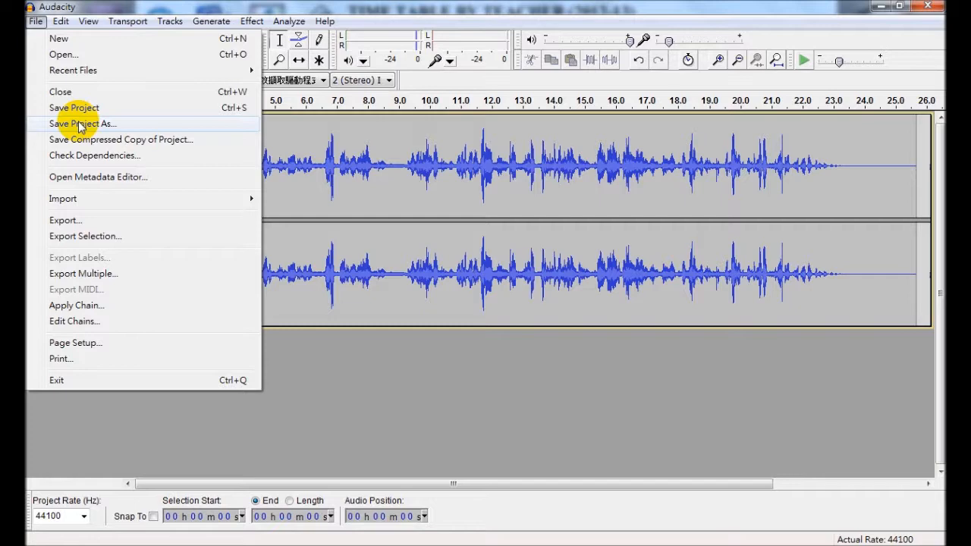
Step: Switch to the Chrome browser and search Google for "tongue twister"
{"action": "left_click", "coordinate": [552, 545]}
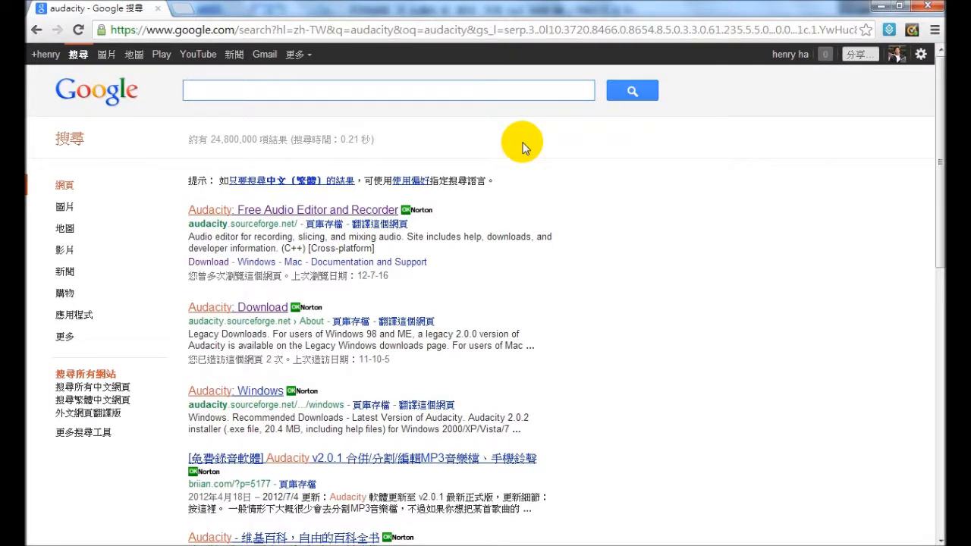
{"action": "type", "text": "ton"}
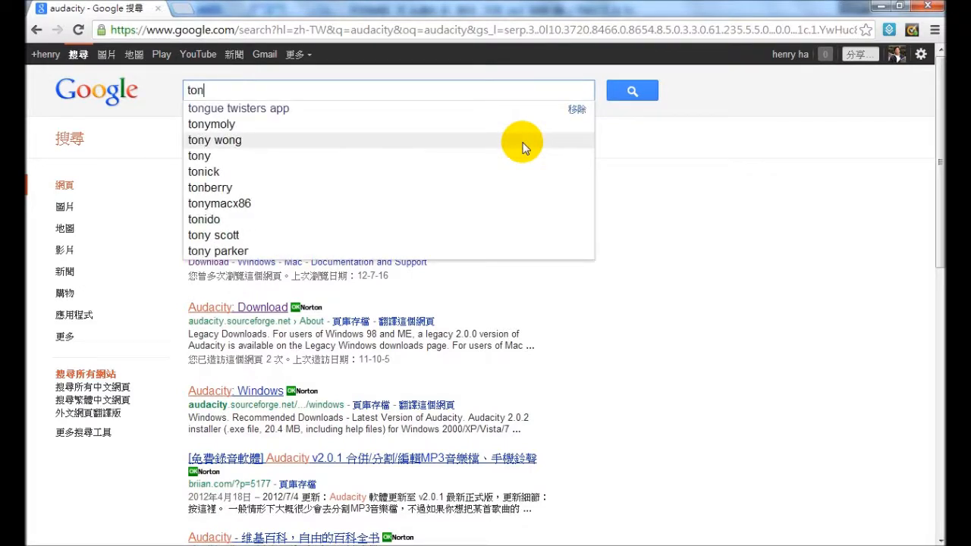
{"action": "type", "text": "gue twisters"}
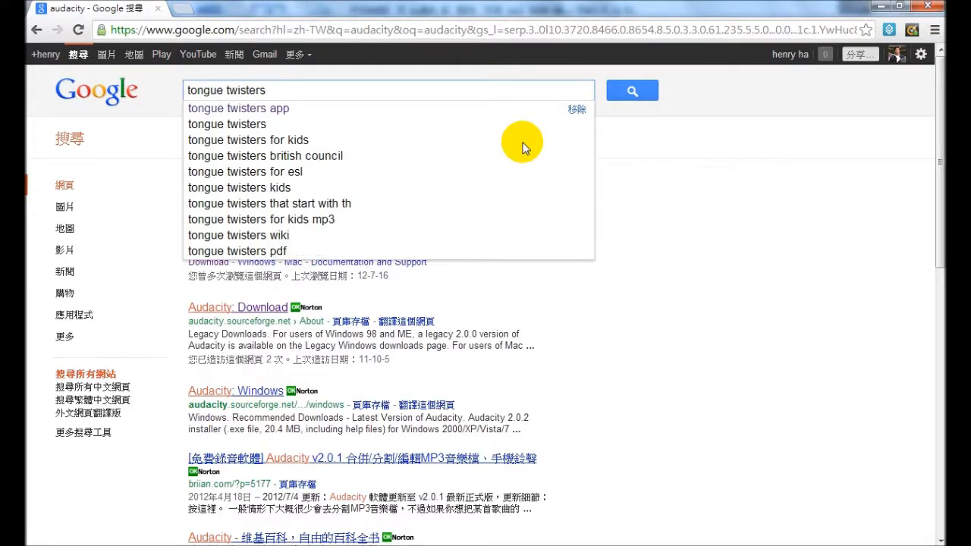
{"action": "key", "text": "BackSpace"}
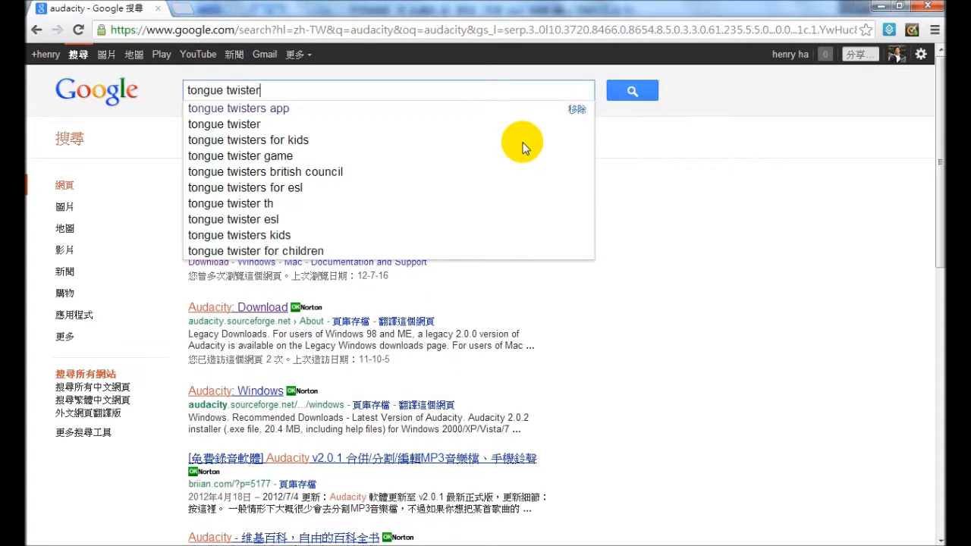
{"action": "left_click", "coordinate": [630, 91]}
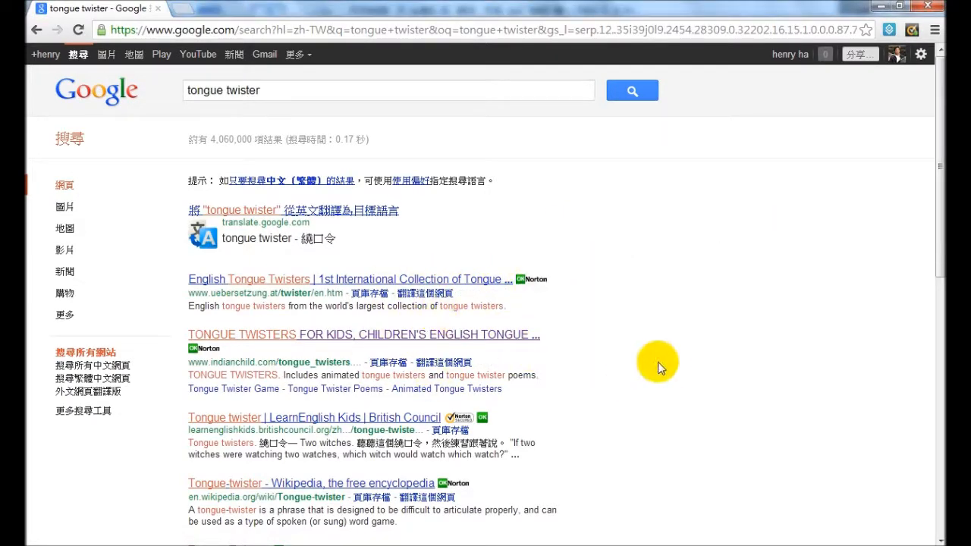
Step: Open the indianchild.com result for children's English tongue twisters and read through the tongue twisters listed on the page
{"action": "scroll", "coordinate": [645, 357], "scroll_direction": "down", "scroll_amount": 1}
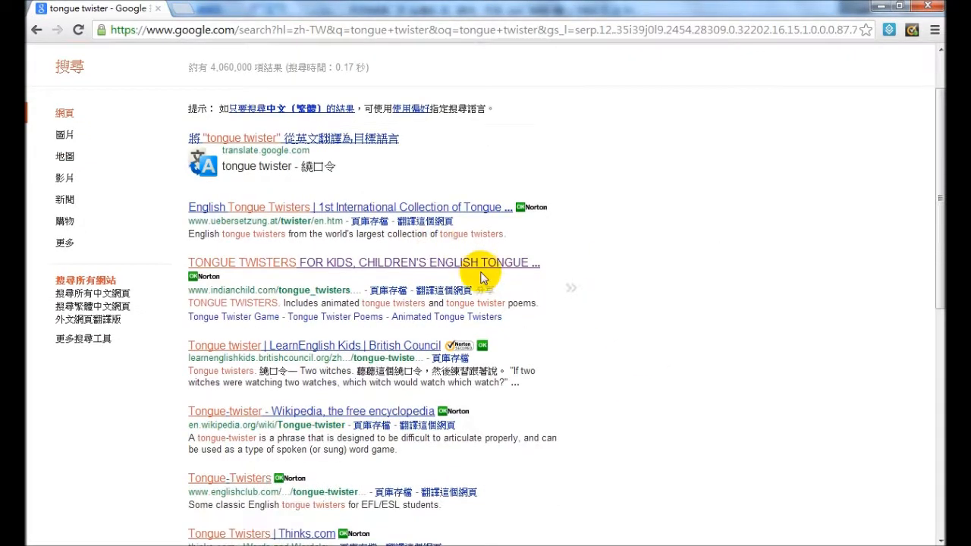
{"action": "left_click", "coordinate": [426, 267]}
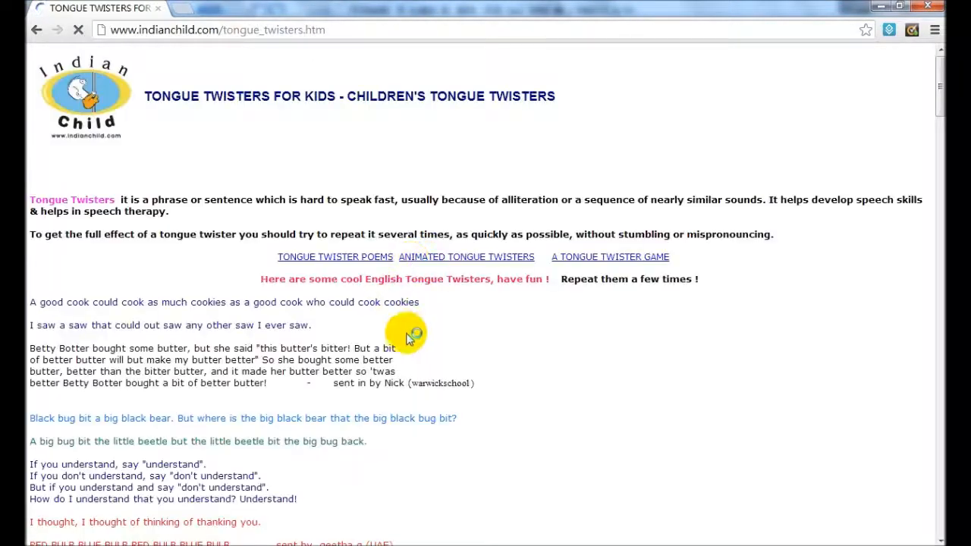
{"action": "scroll", "coordinate": [389, 328], "scroll_direction": "down", "scroll_amount": 1}
{"action": "scroll", "coordinate": [389, 326], "scroll_direction": "down", "scroll_amount": 3}
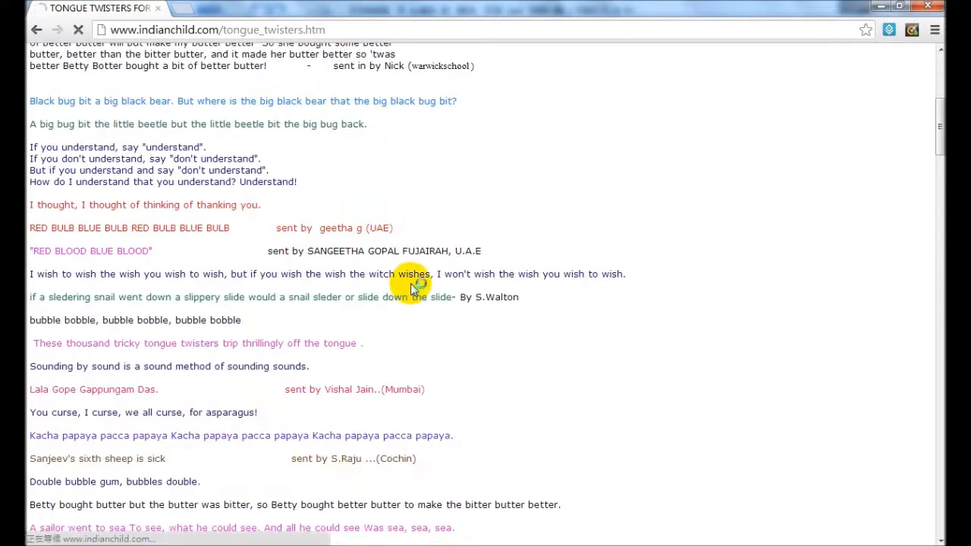